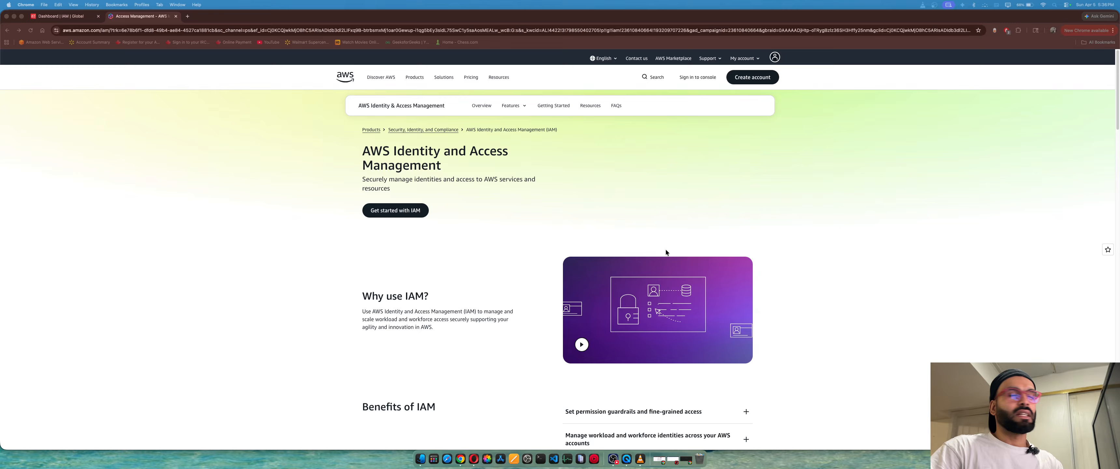
Step: Close the AWS Access Management product page and start creating a new user from the IAM users list
left_click(87, 17)
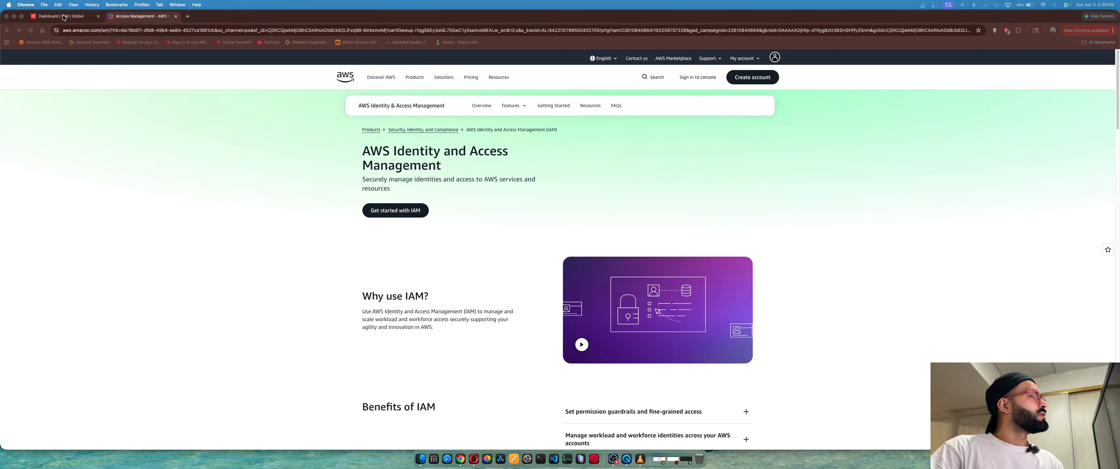
left_click(176, 17)
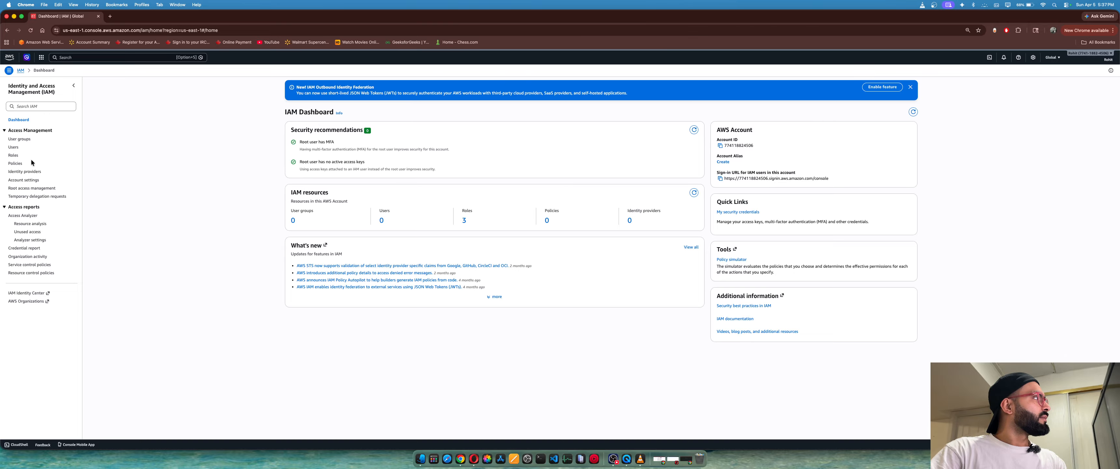
left_click(13, 148)
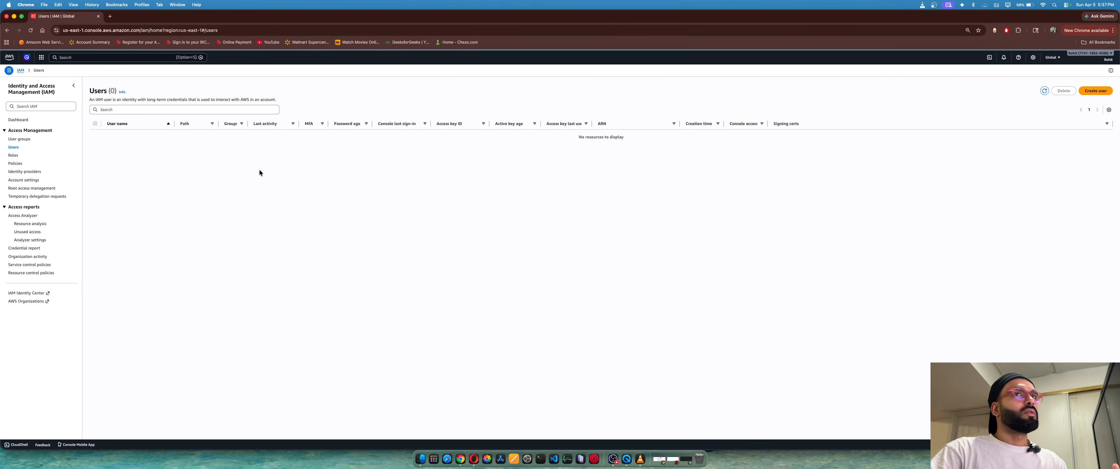
left_click(1102, 91)
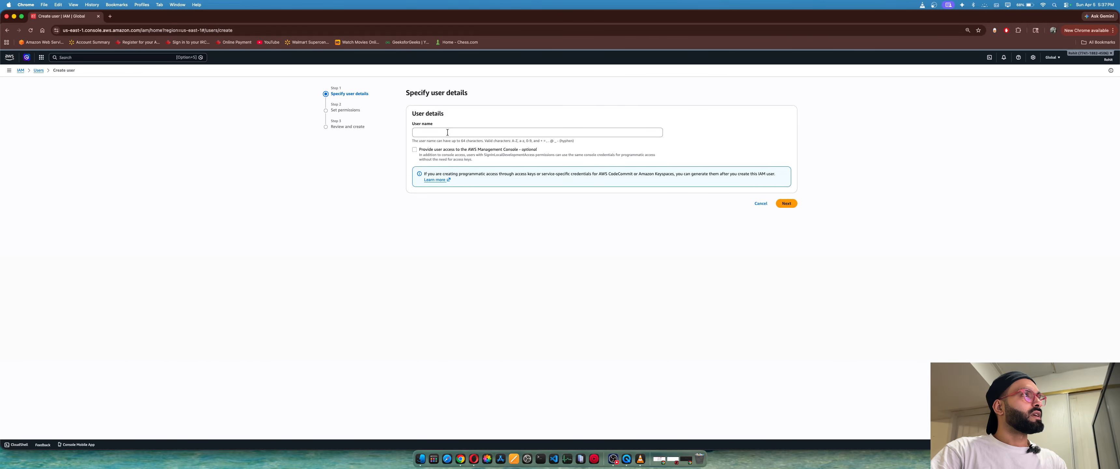
Step: Name the user test-101 and provide AWS Management Console access with an autogenerated password that must be reset at sign-in
left_click(447, 131)
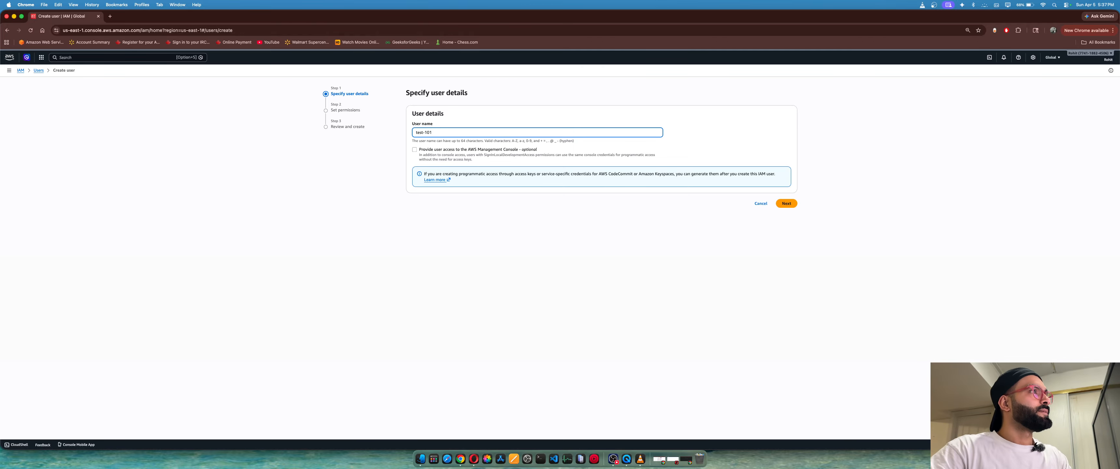
left_click(465, 150)
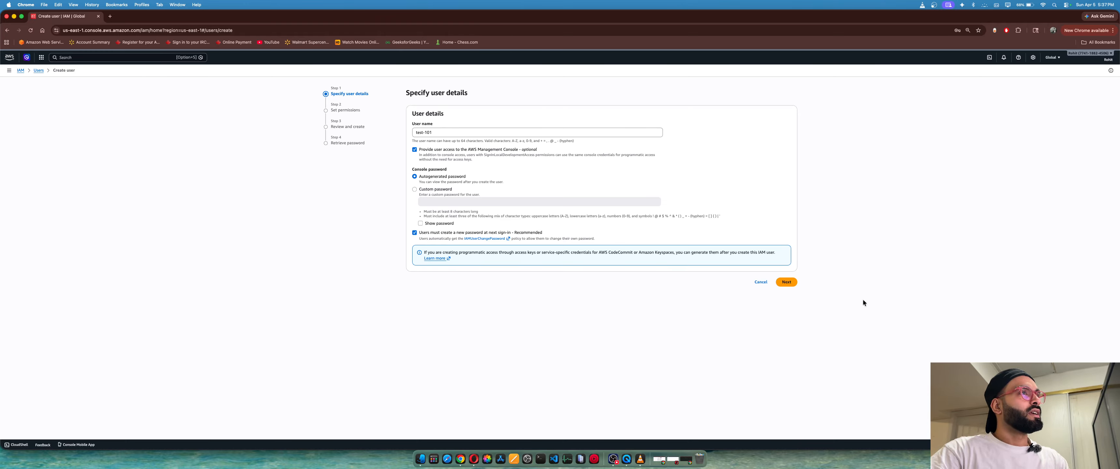
left_click(792, 284)
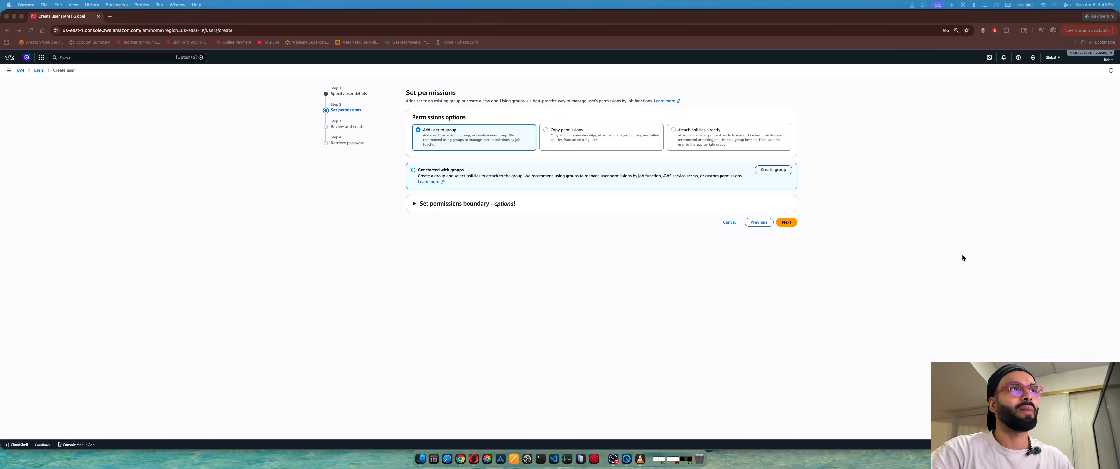
Step: Keep the default permissions option without assigning a group, and create the user
left_click(785, 222)
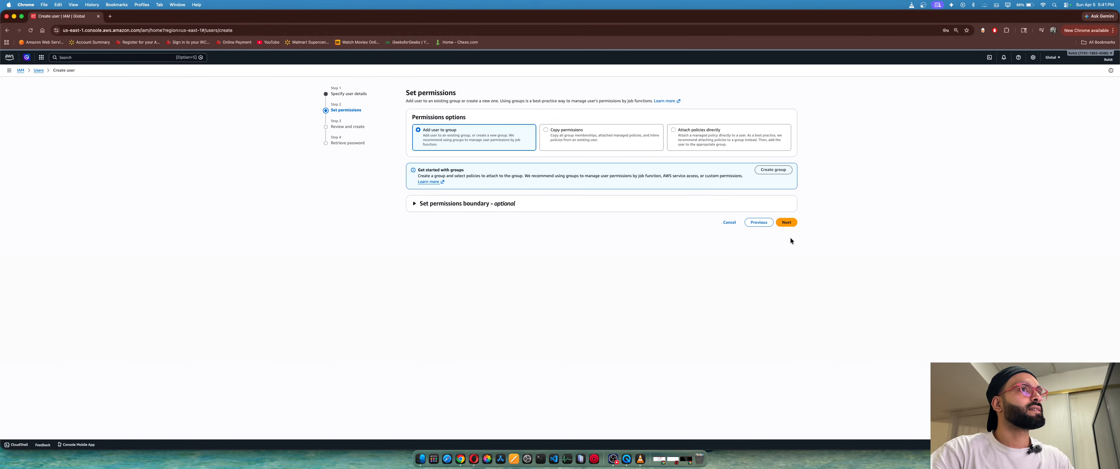
left_click(787, 223)
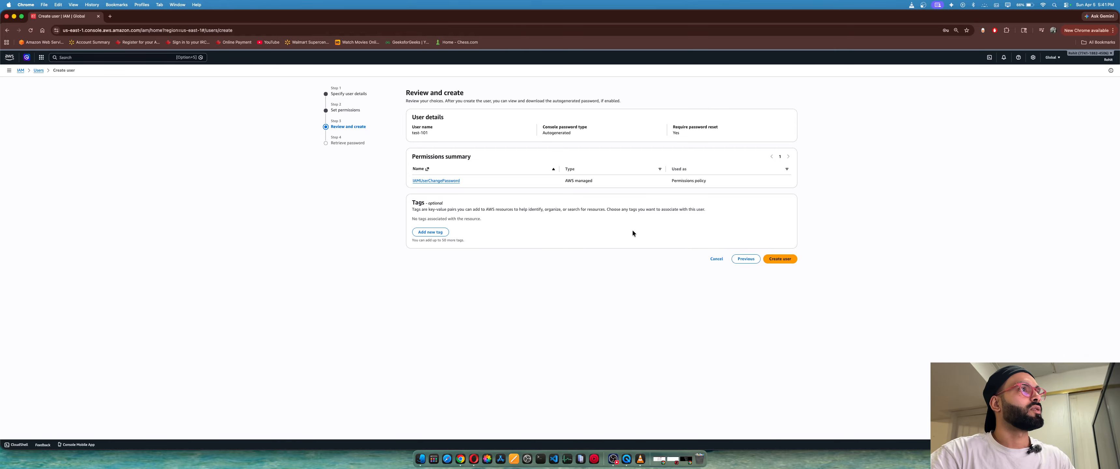
left_click(775, 259)
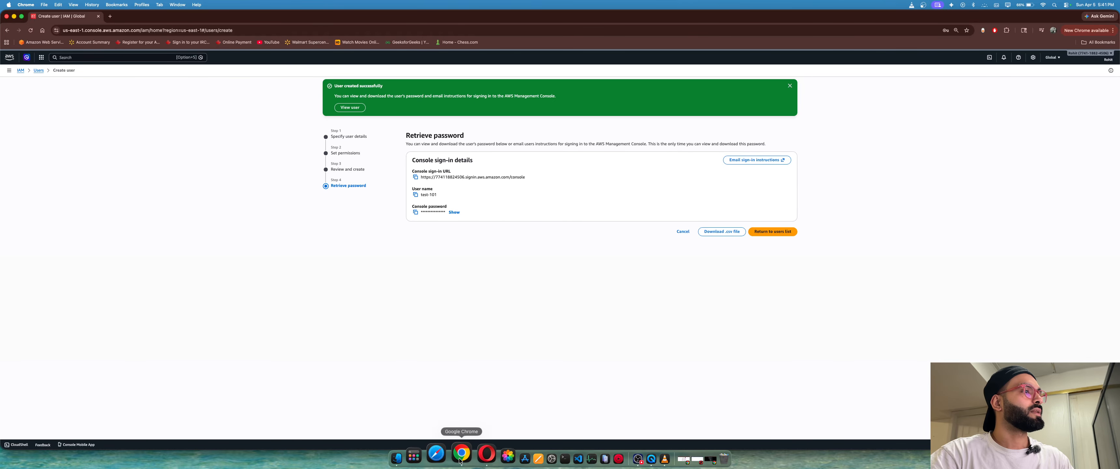
Step: Open Safari and arrange its window side by side with a narrowed Chrome window
right_click(446, 455)
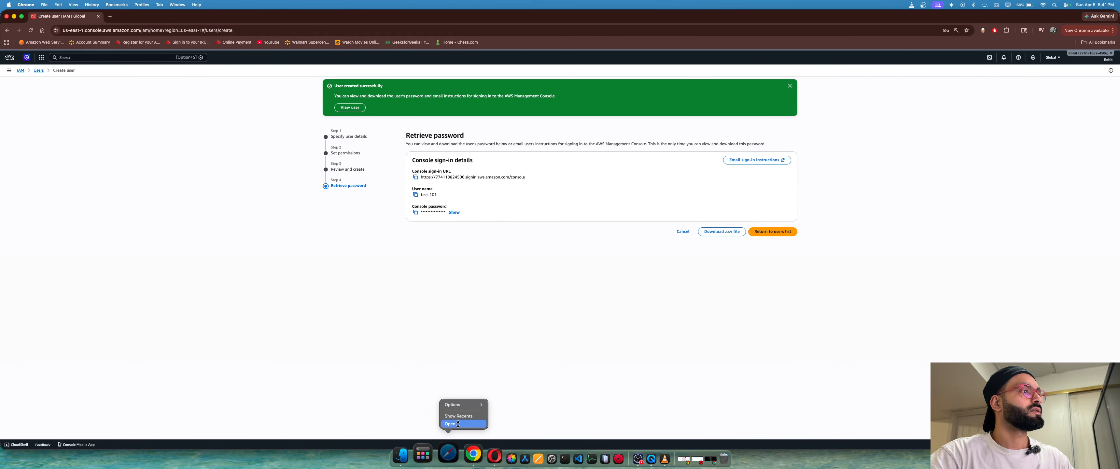
left_click(452, 423)
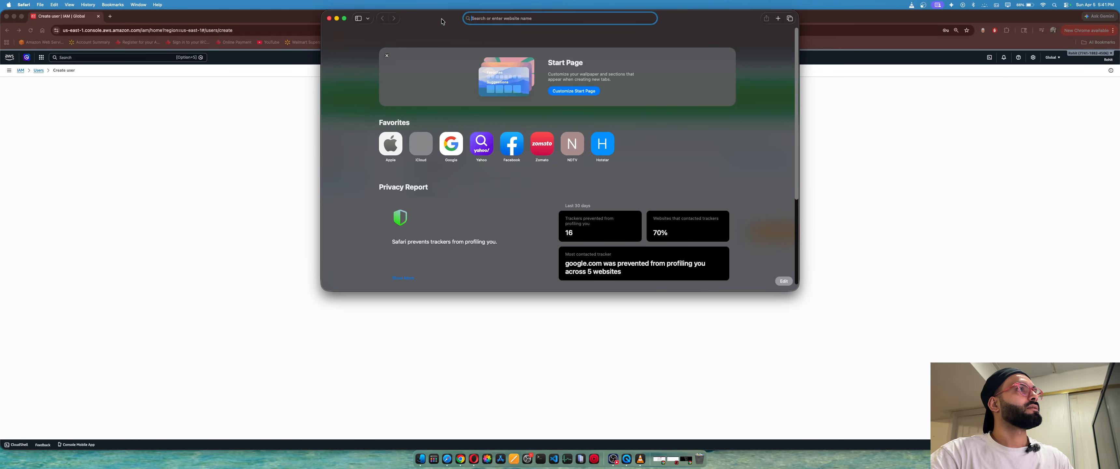
left_click_drag(443, 20, 761, 125)
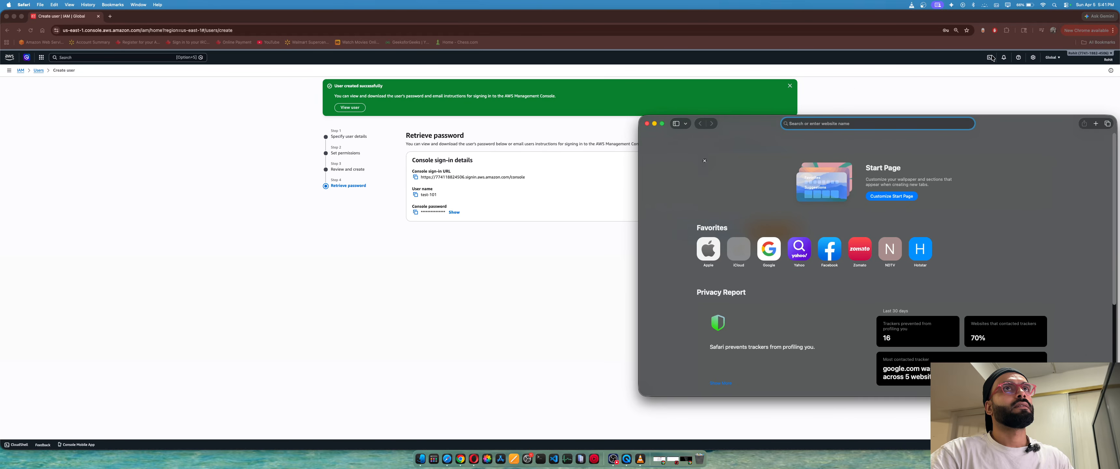
left_click(1080, 85)
left_click_drag(1118, 118, 632, 118)
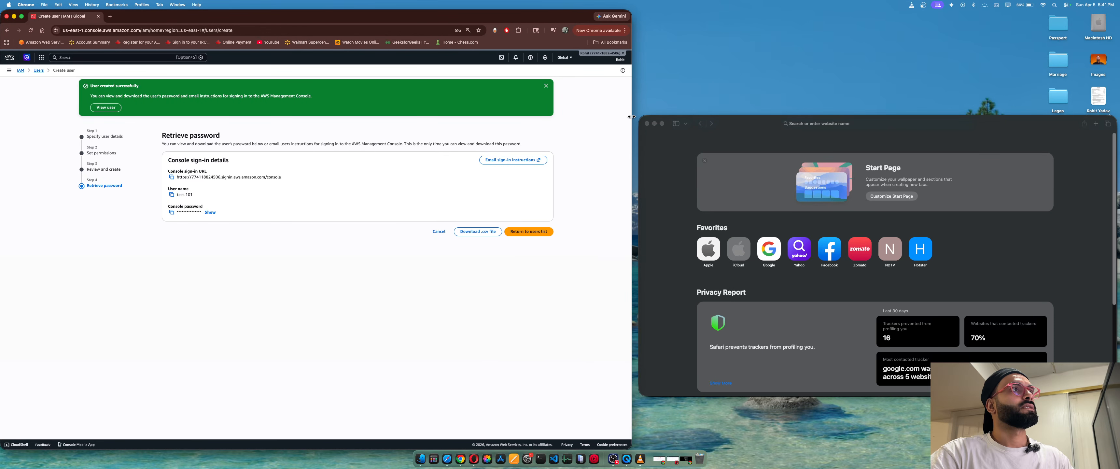
left_click(948, 130)
left_click_drag(992, 130, 994, 3)
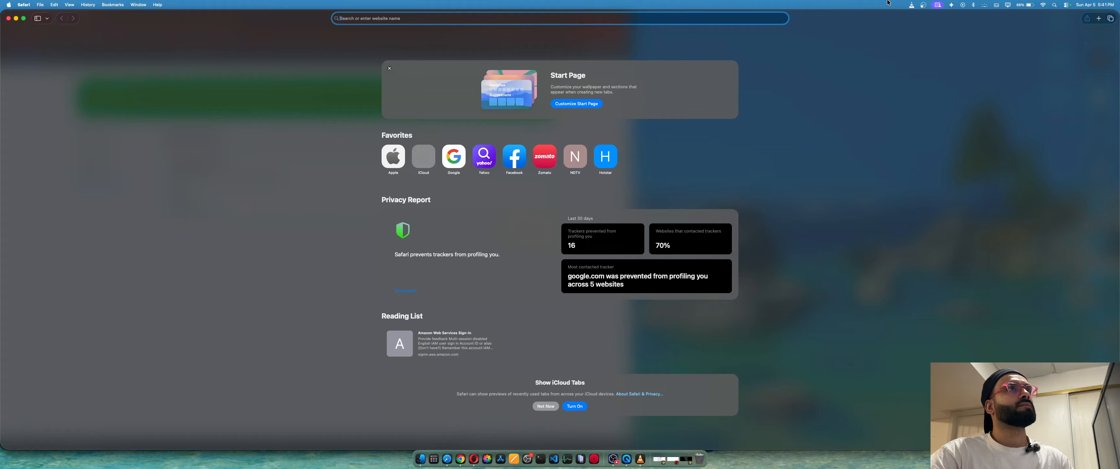
left_click_drag(916, 19, 1029, 13)
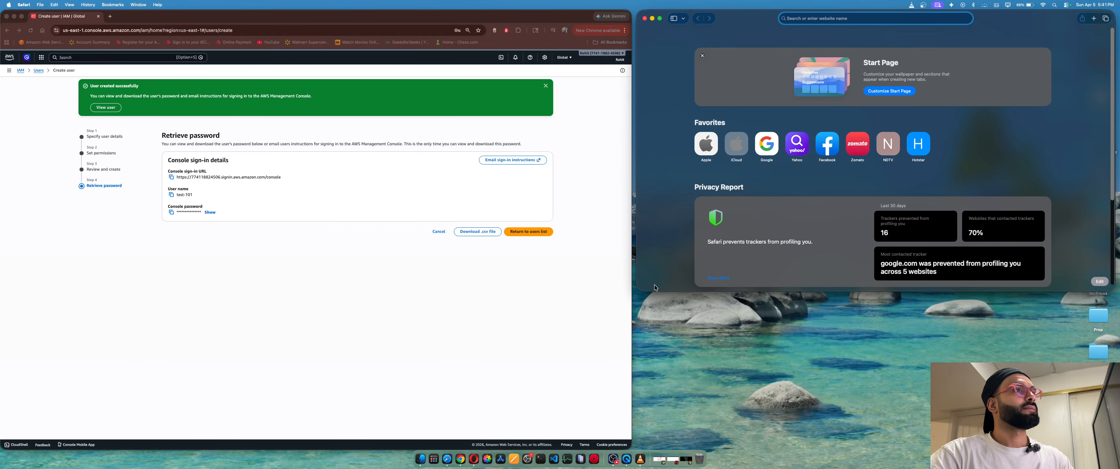
left_click(717, 278)
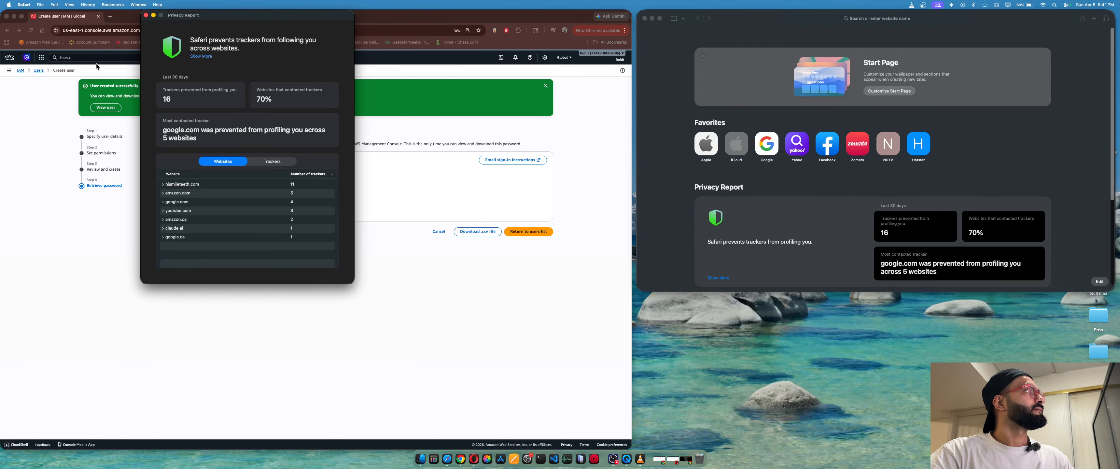
left_click(146, 16)
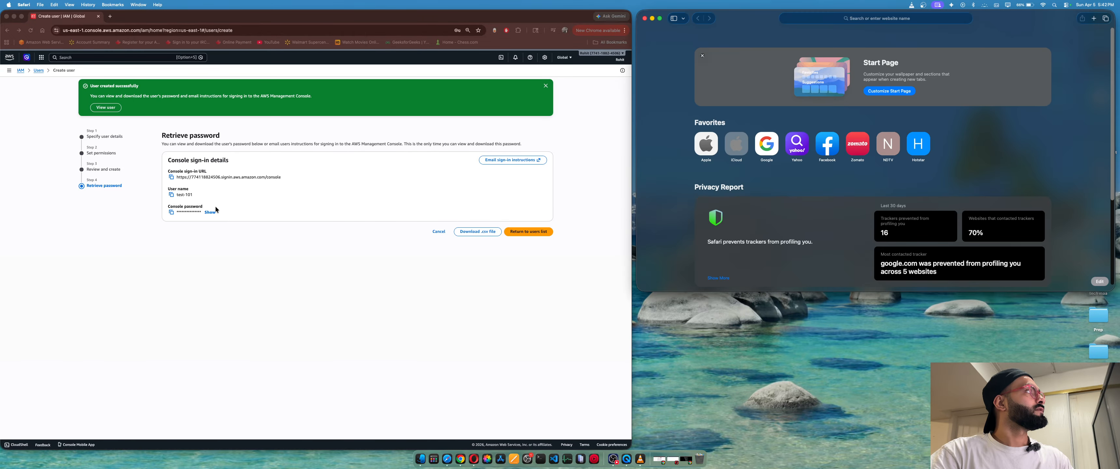
Step: Copy the new user's console sign-in URL, make the Safari window taller, and load the URL there
left_click(250, 260)
left_click(172, 177)
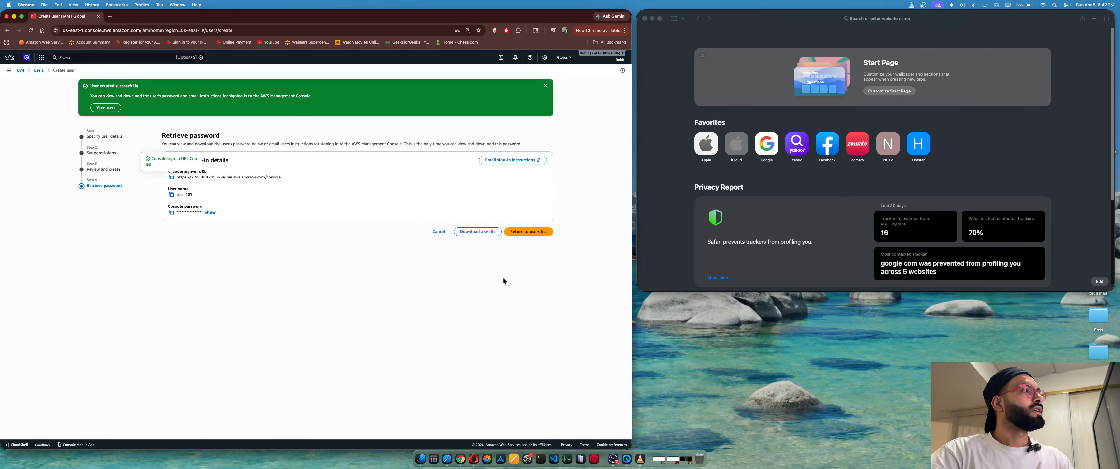
left_click(676, 290)
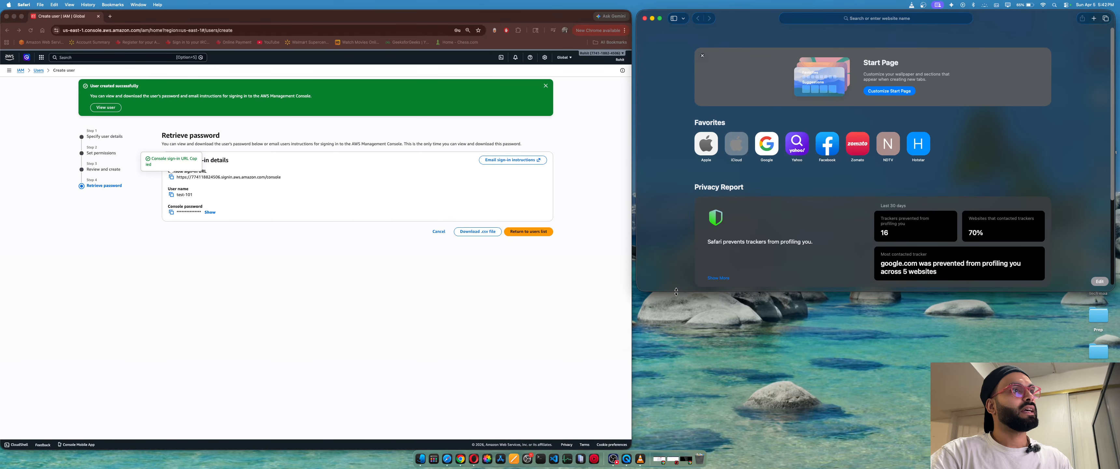
left_click_drag(676, 311, 685, 418)
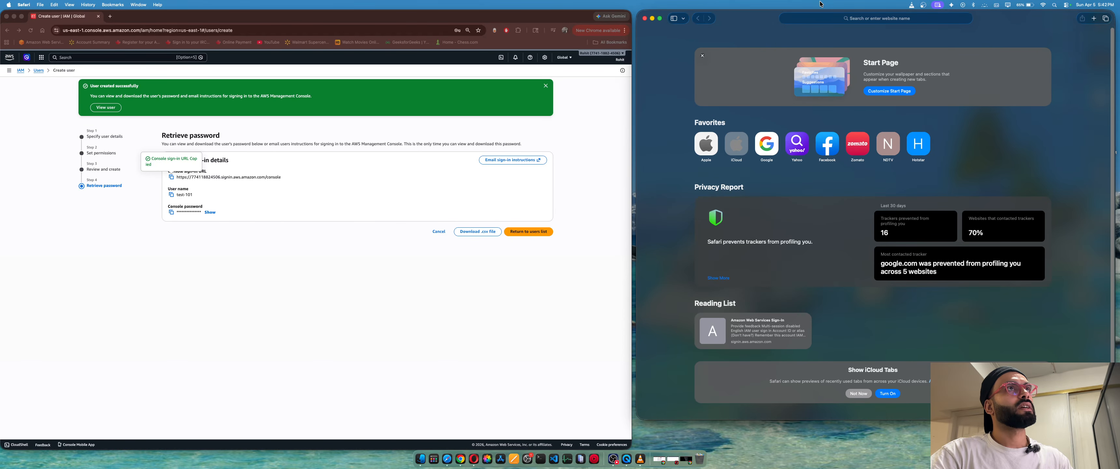
left_click(815, 19)
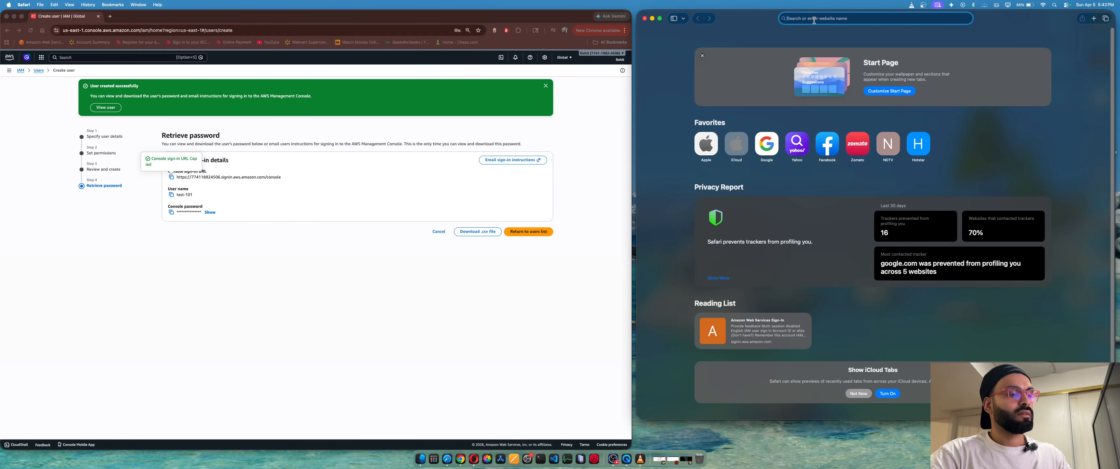
key("super+v")
key("Return")
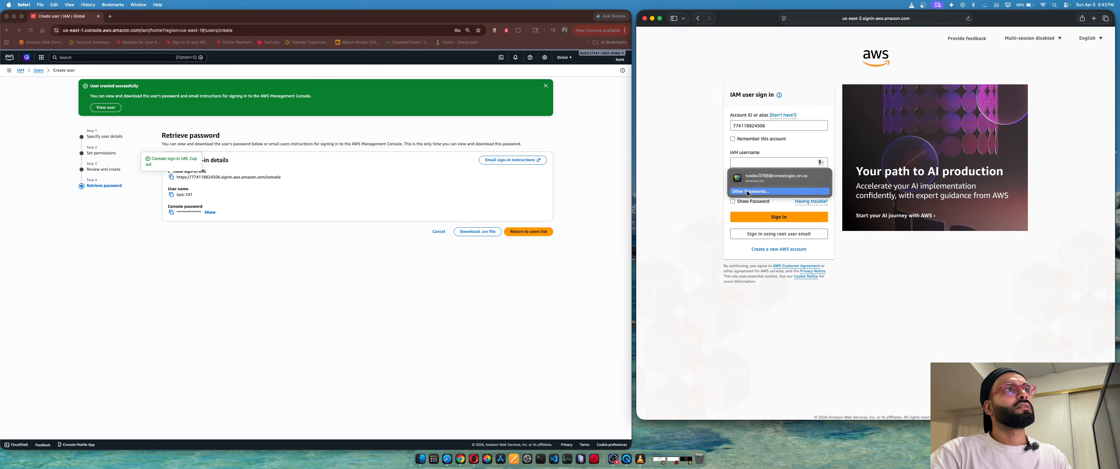
left_click(758, 163)
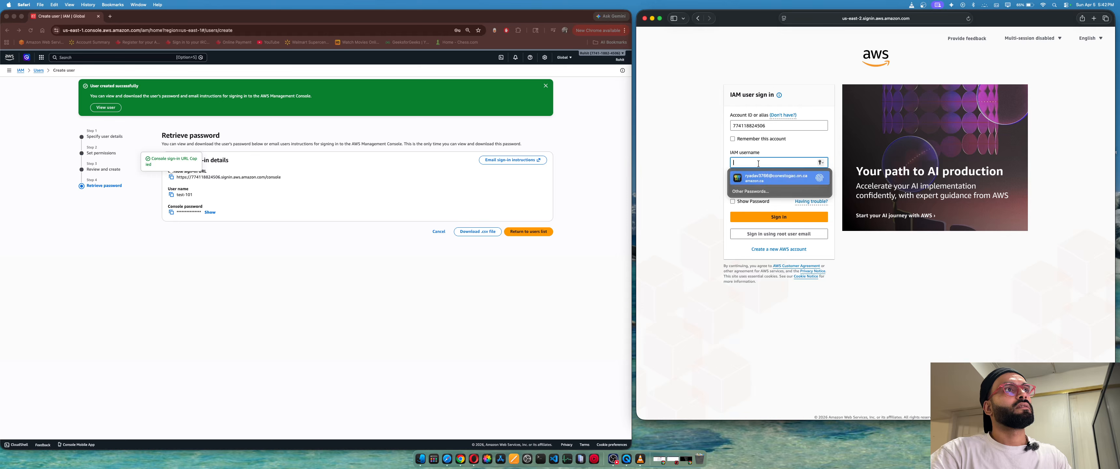
left_click(821, 162)
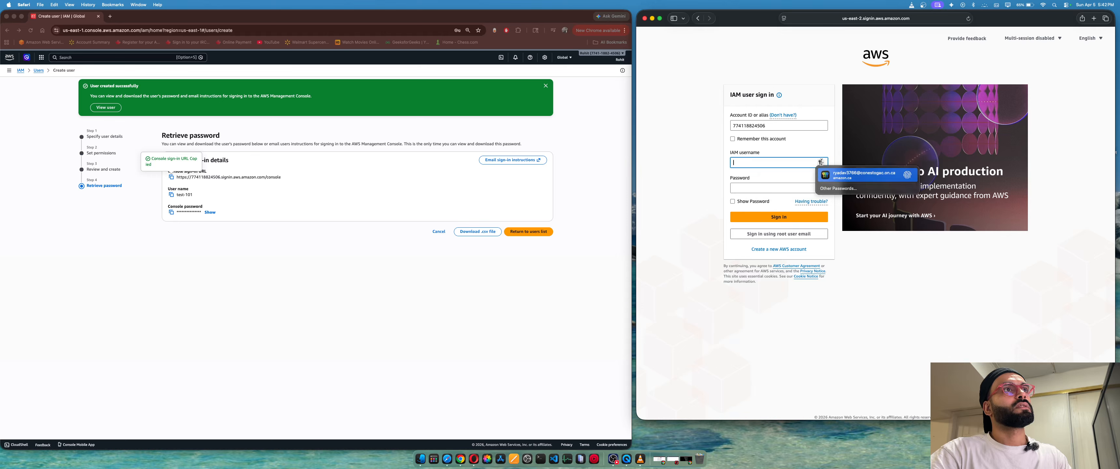
left_click(838, 263)
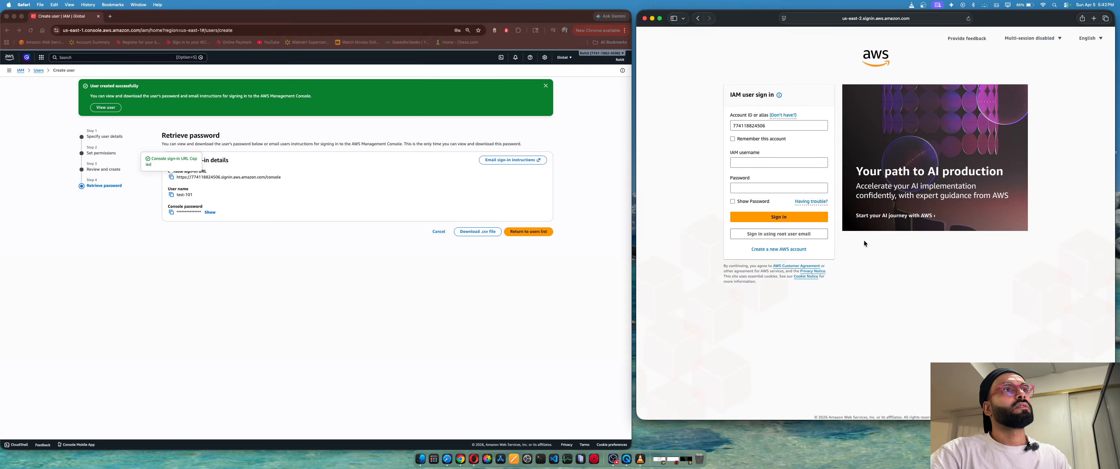
left_click(777, 162)
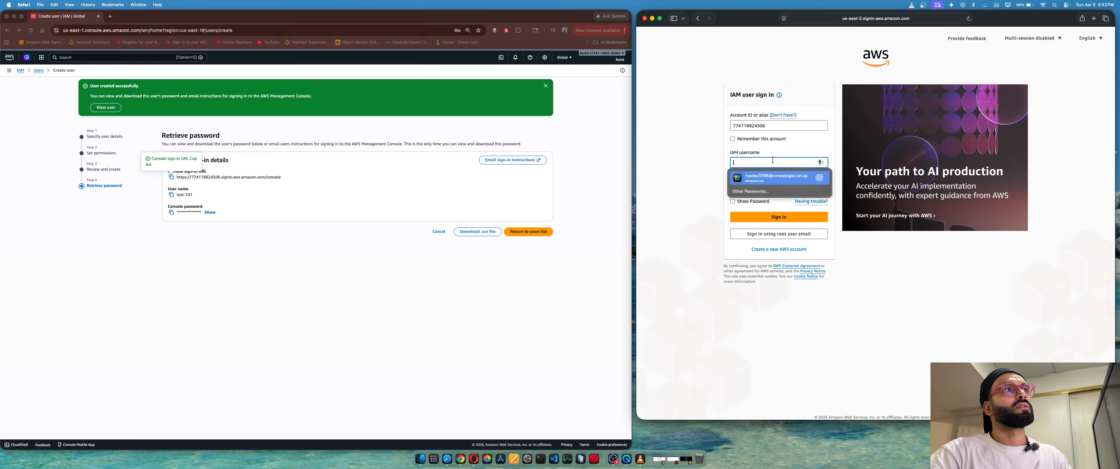
left_click(821, 162)
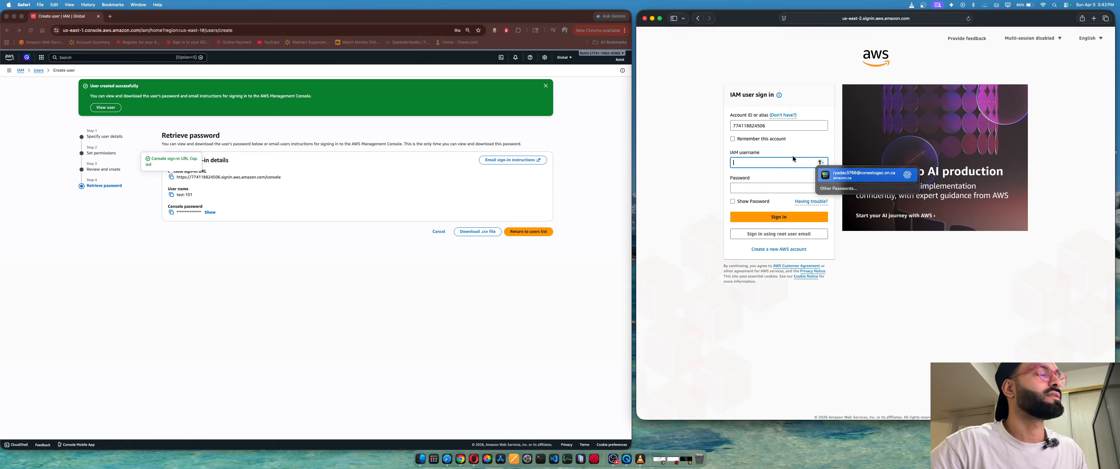
Step: Return to Chrome and download the user's credentials as test-101_credentials.csv into the Downloads folder
left_click(305, 254)
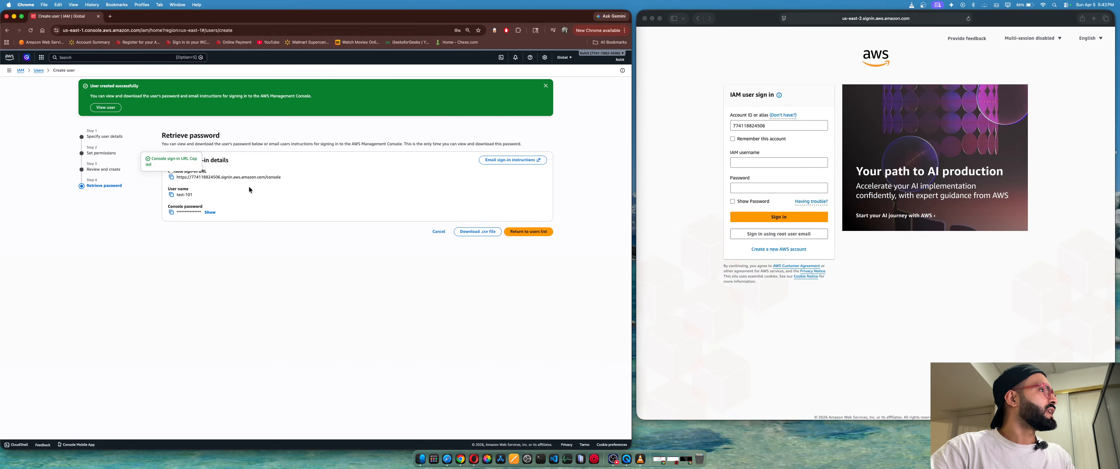
left_click(486, 232)
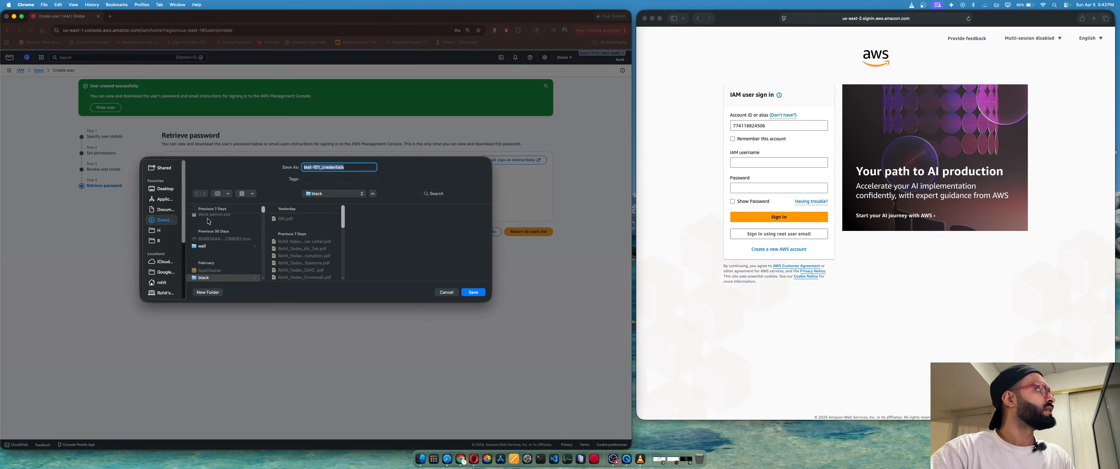
left_click(162, 220)
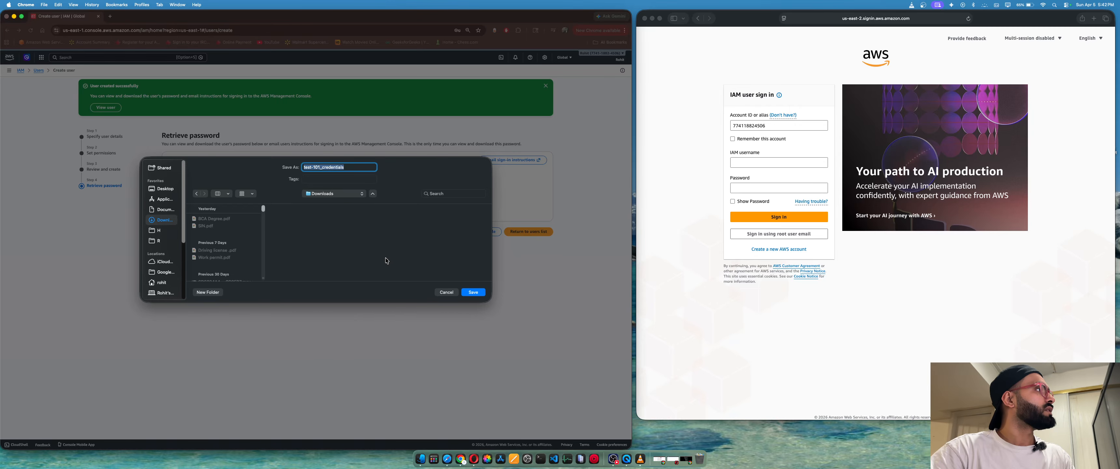
left_click(472, 293)
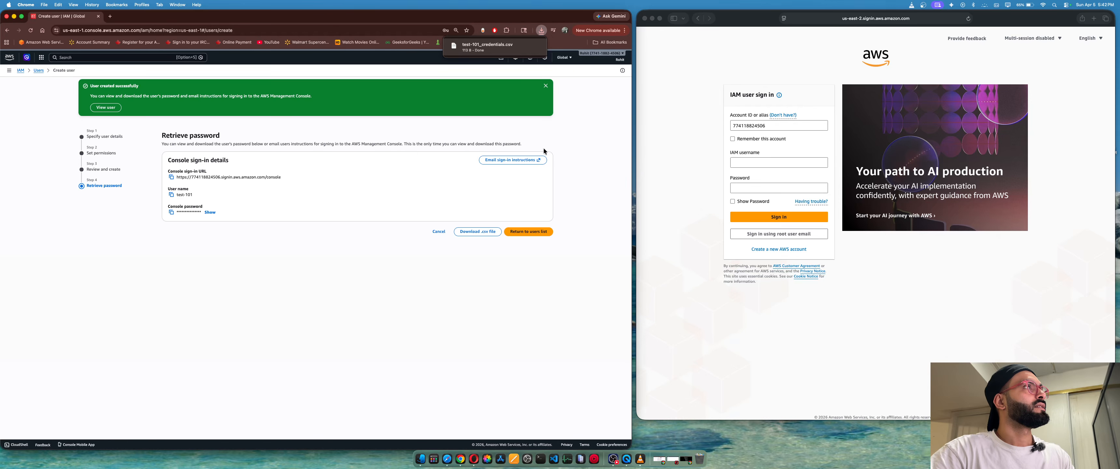
Step: Open the downloaded test-101_credentials.csv in Numbers, shift its window clear of the sign-in details, and minimize it
left_click(486, 48)
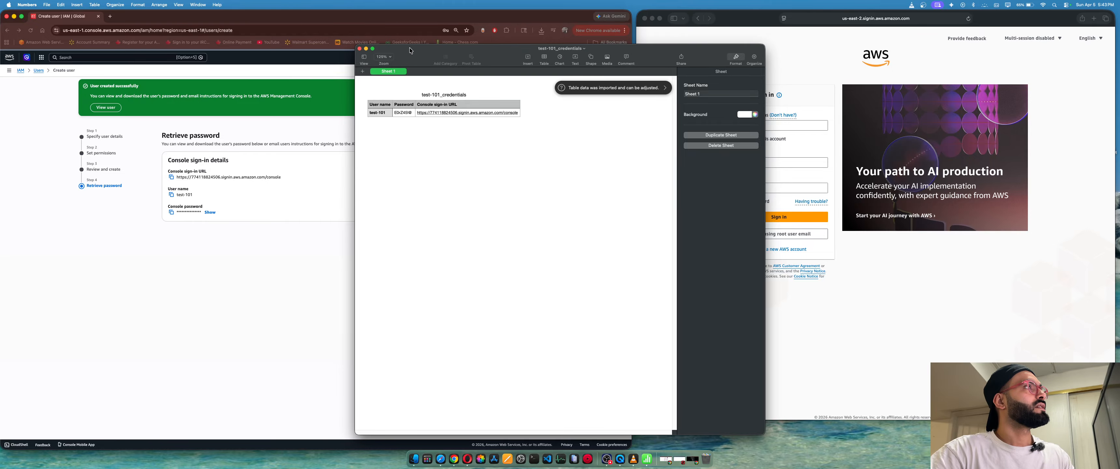
left_click_drag(410, 50, 526, 240)
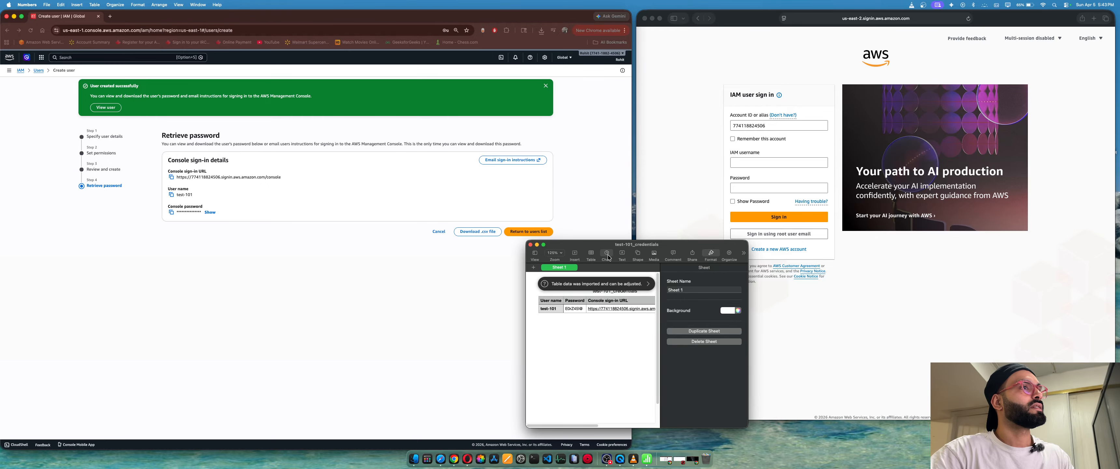
left_click(538, 244)
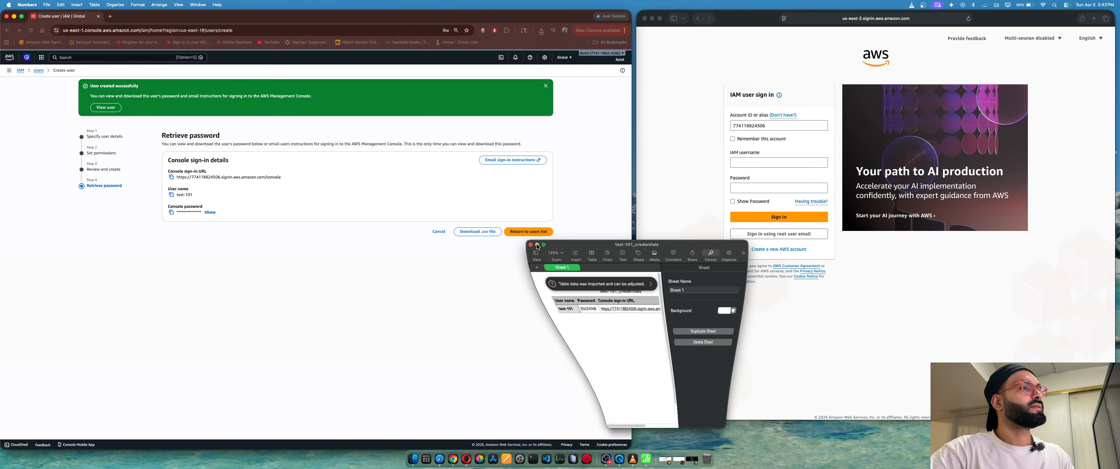
right_click(618, 458)
left_click(619, 425)
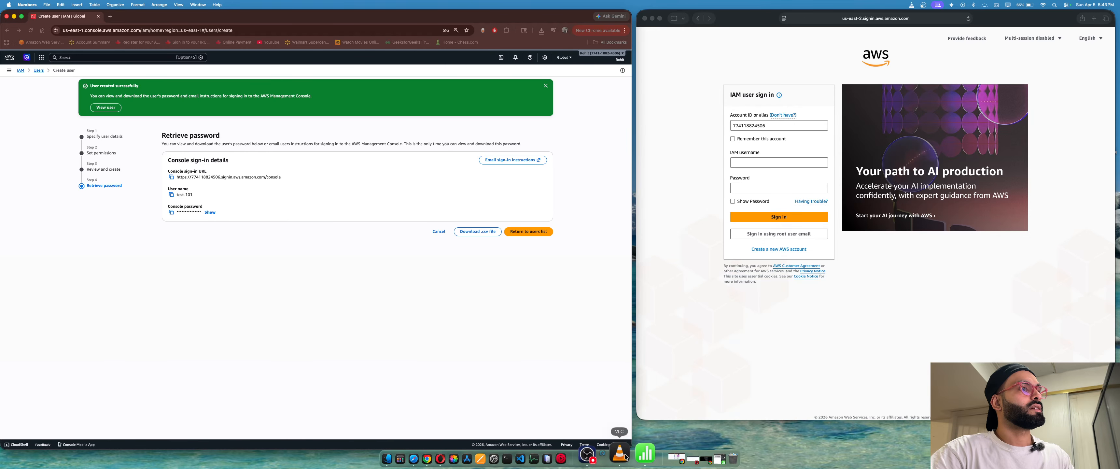
right_click(625, 457)
left_click(617, 426)
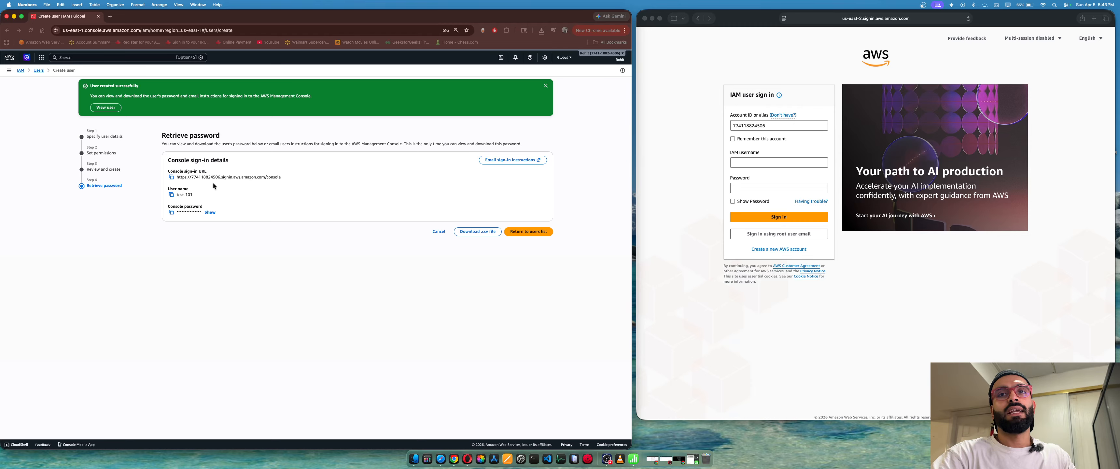
Step: Switch to Safari and enter test-101 as the IAM username on the AWS sign-in page
left_click(752, 160)
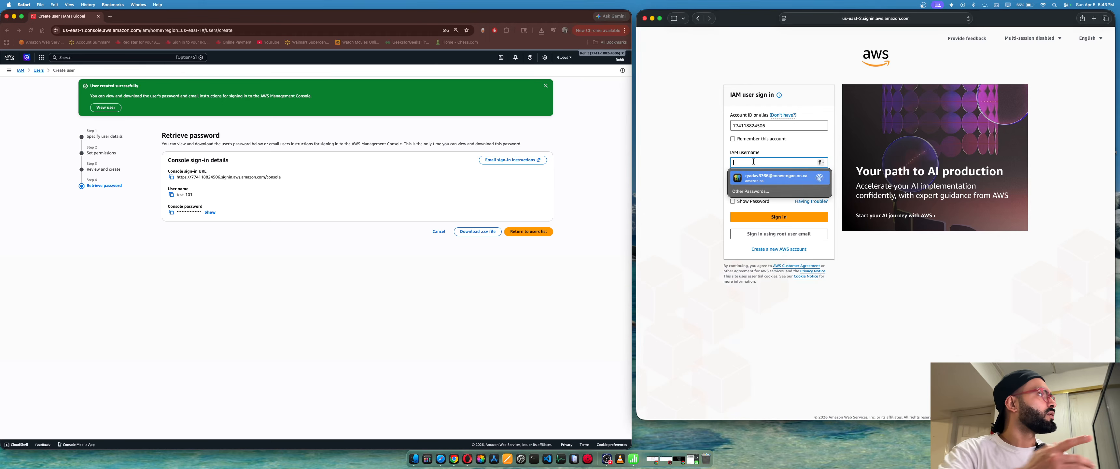
type("test")
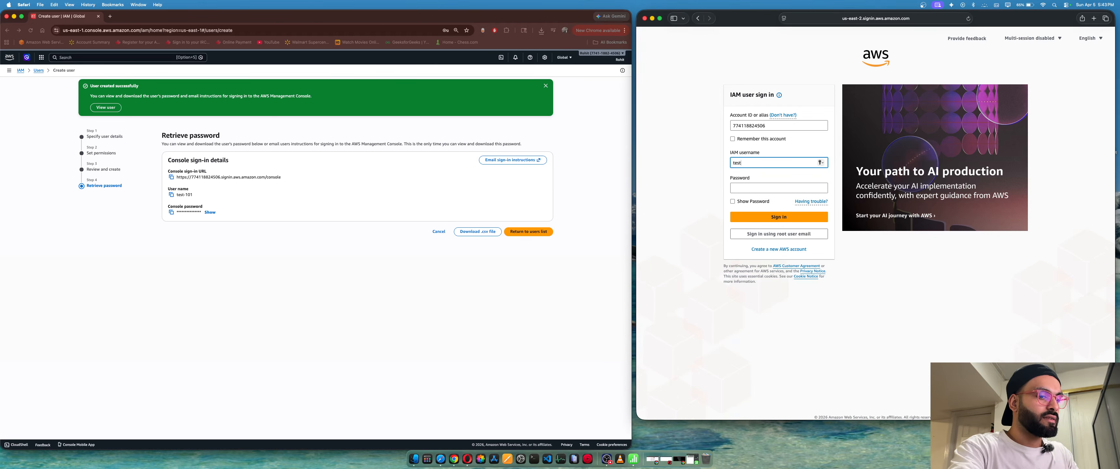
type("-101")
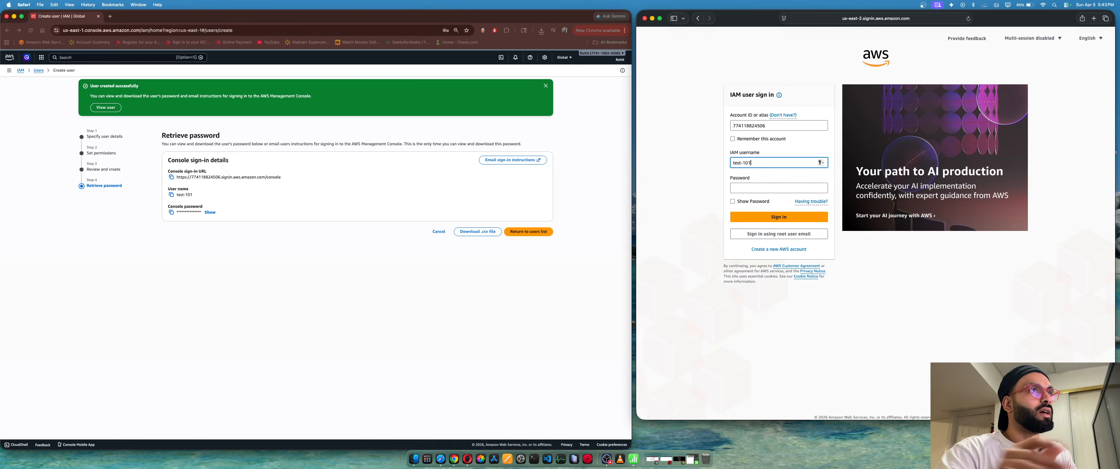
Step: Sign in using the console password copied from the user's sign-in details in Chrome, and choose never to save passwords for this website
left_click(771, 186)
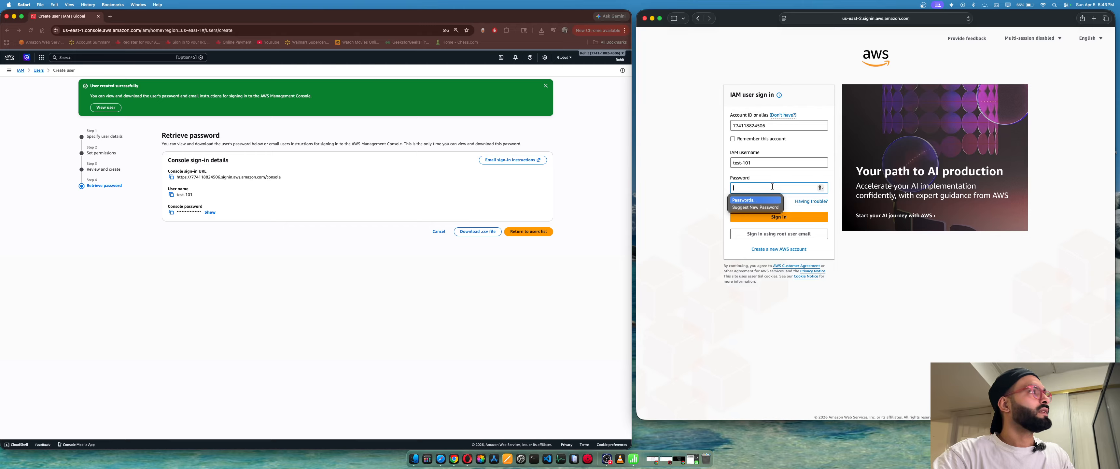
left_click(171, 212)
left_click(171, 212)
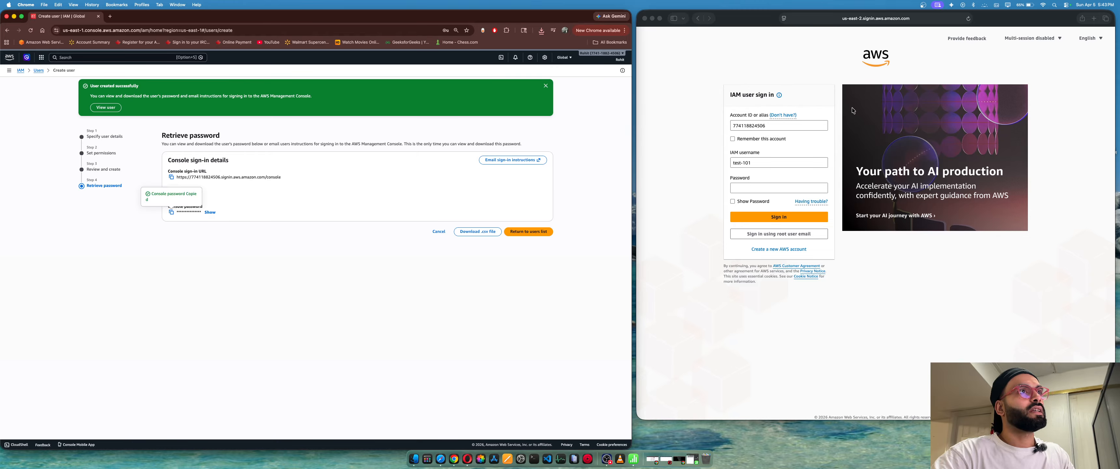
left_click(784, 186)
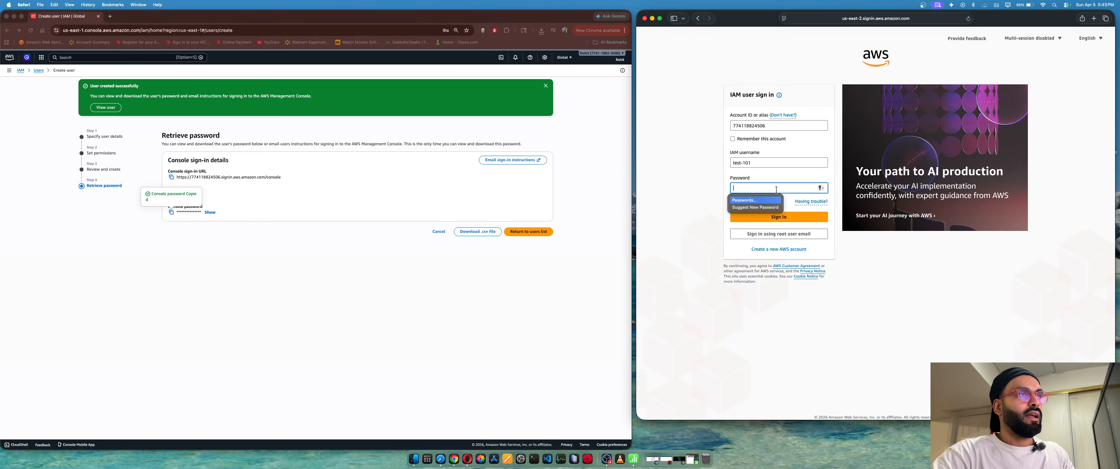
key("super+v")
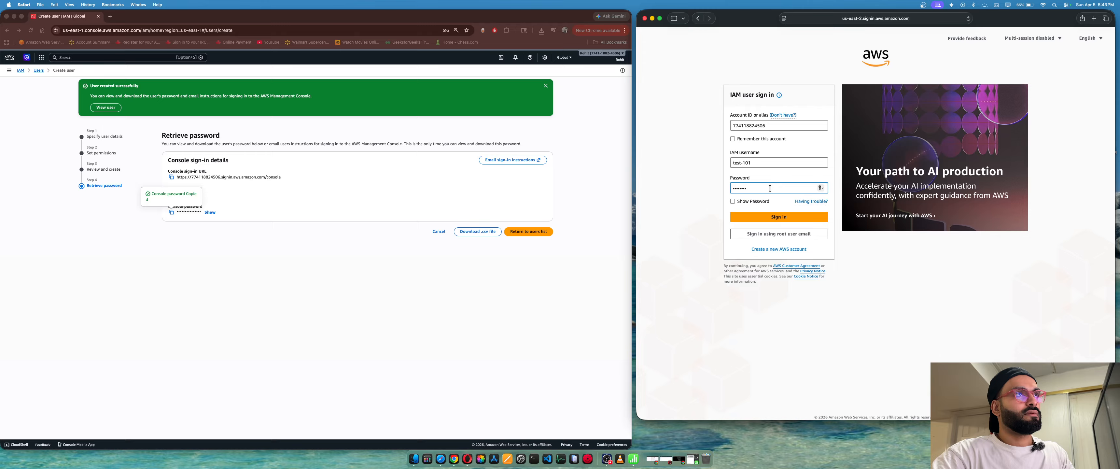
key("super+v")
key("super+a")
key("super+v")
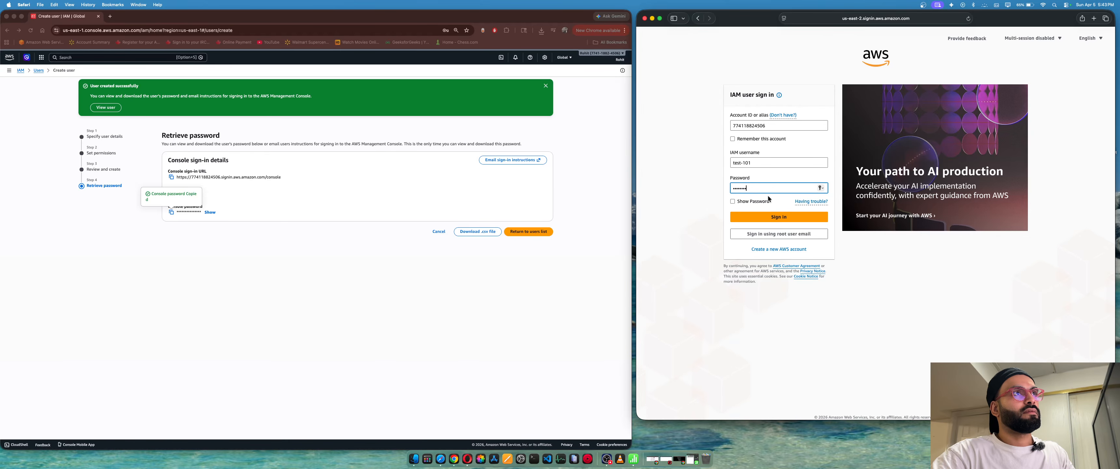
left_click(769, 219)
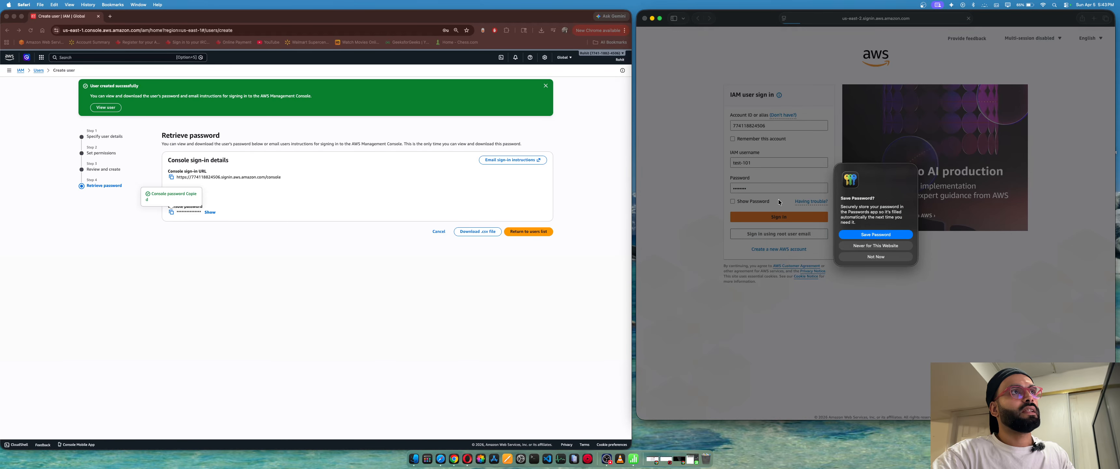
left_click(872, 246)
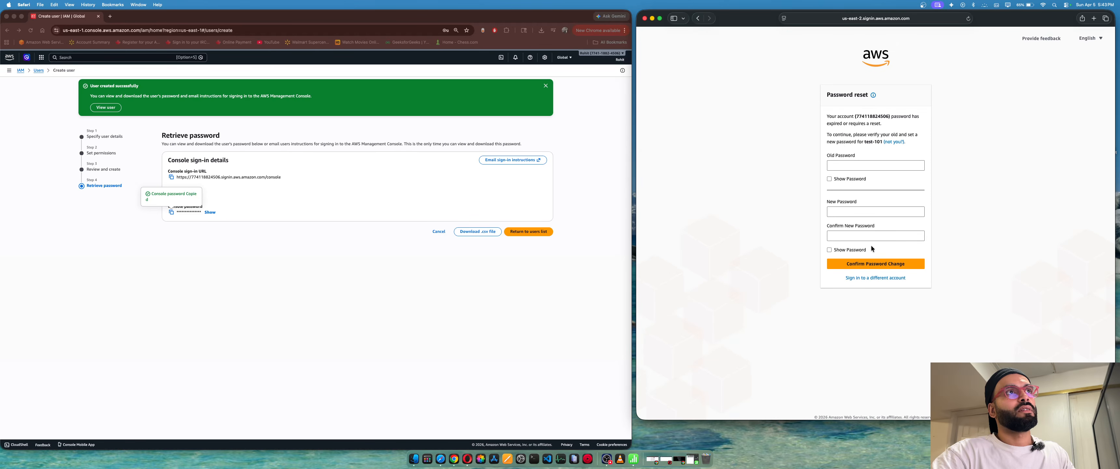
Step: Reset the user's password by pasting the old password, entering and confirming a new password, and submitting the change
left_click(863, 167)
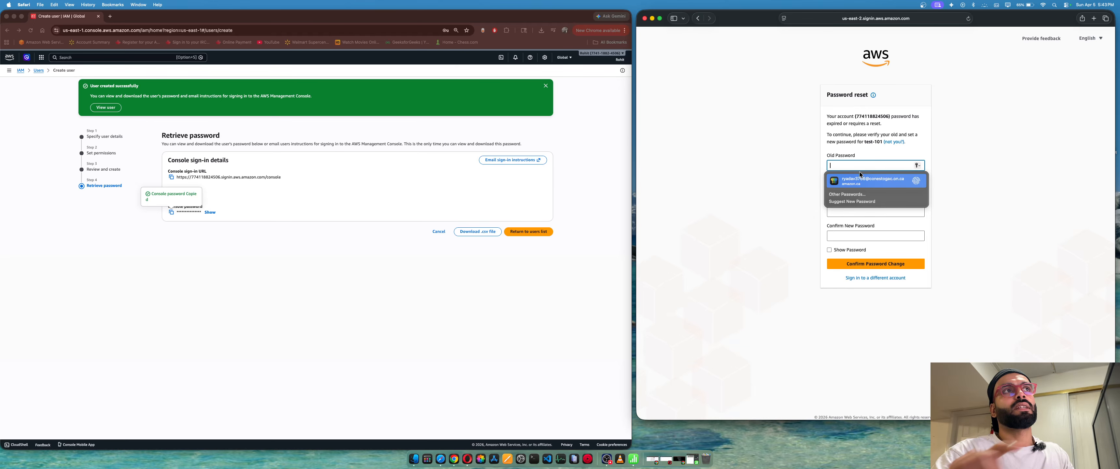
key("super+v")
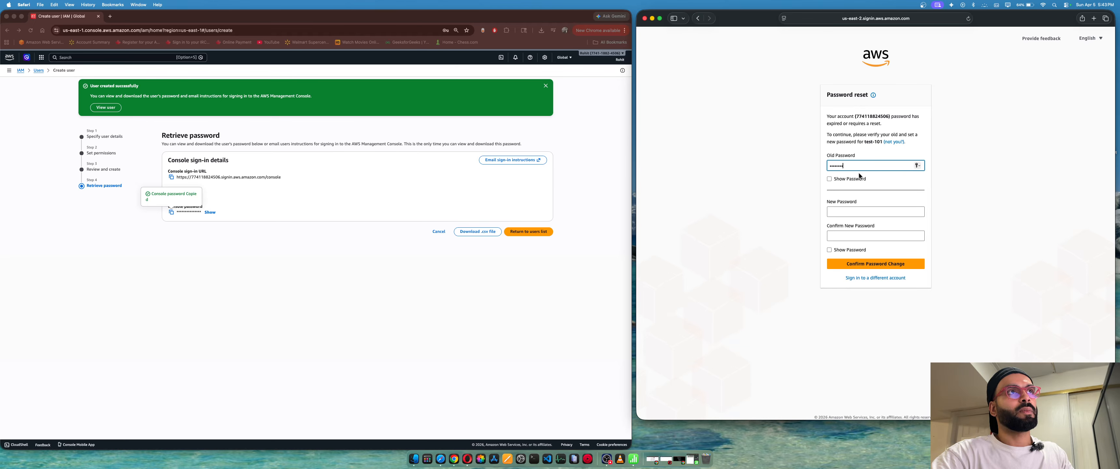
left_click(839, 211)
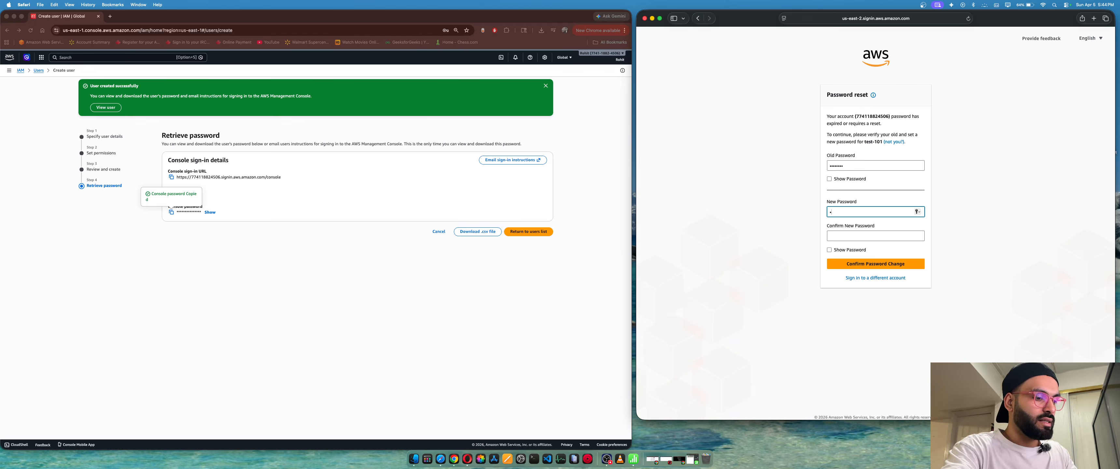
type("•")
key("Tab")
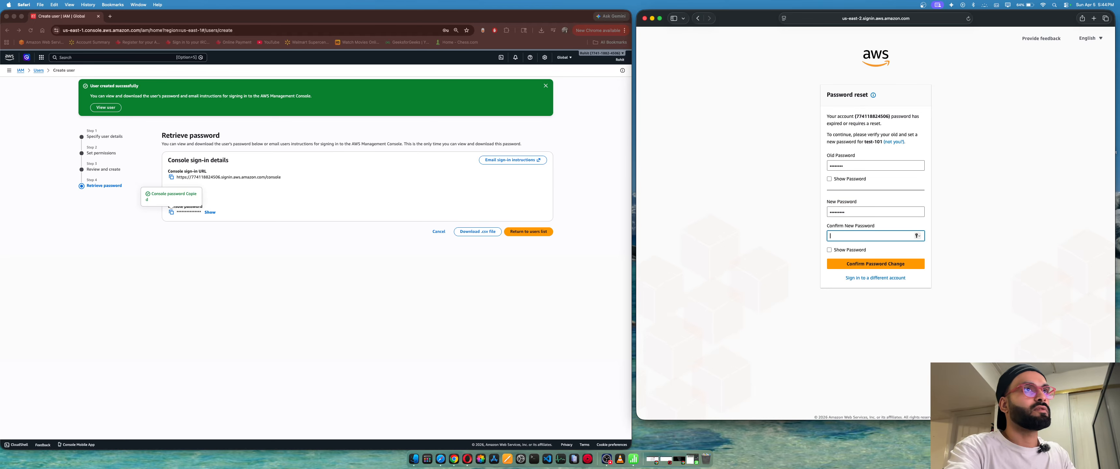
type("••••••")
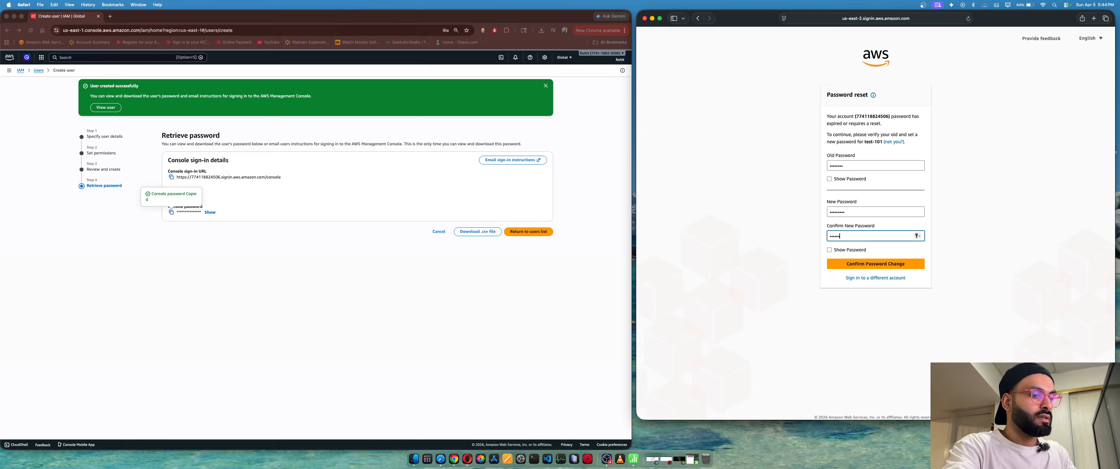
type("•")
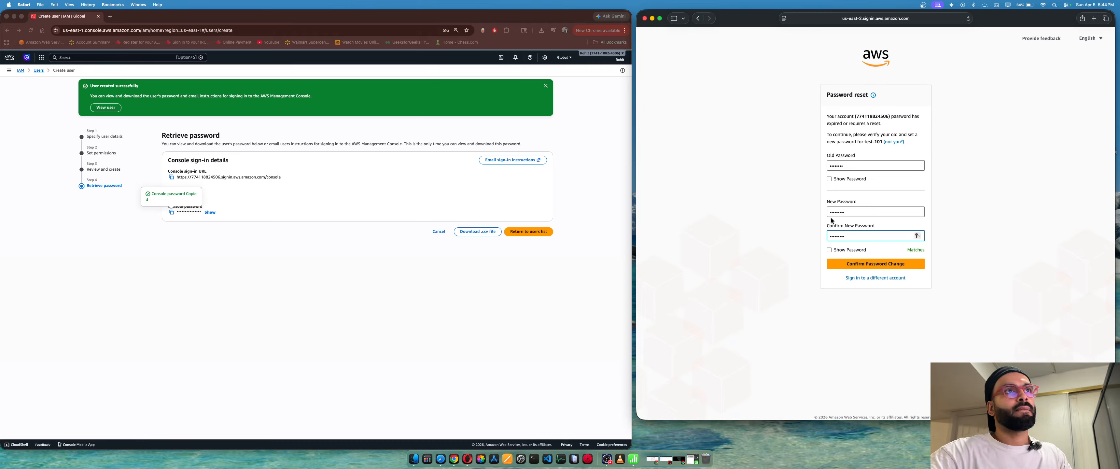
left_click(881, 263)
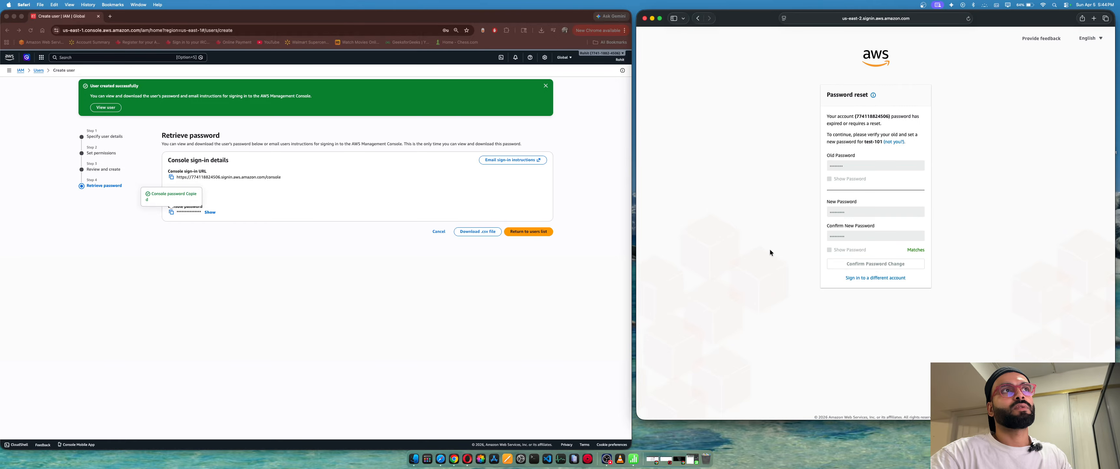
left_click(866, 162)
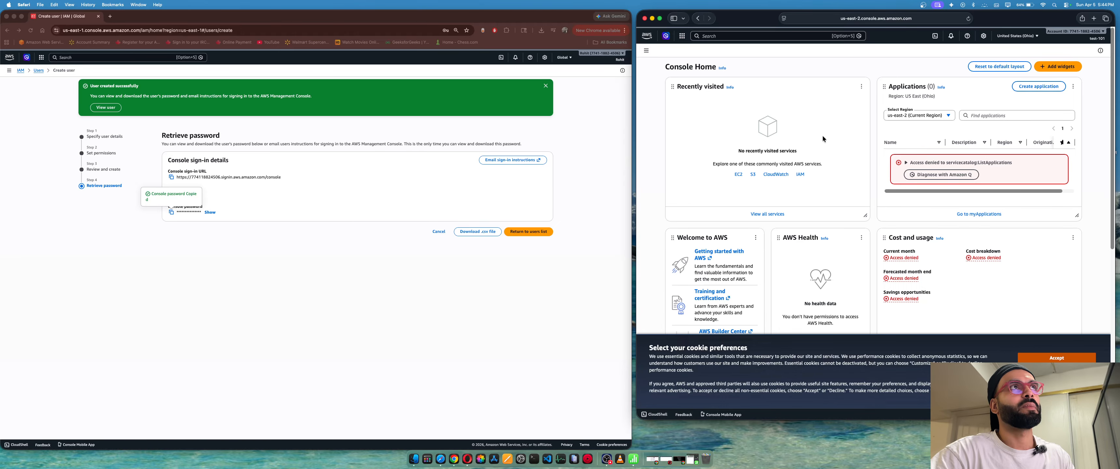
Step: Search the AWS console for s3 in Safari and open the S3 service to look over its landing page
left_click(682, 36)
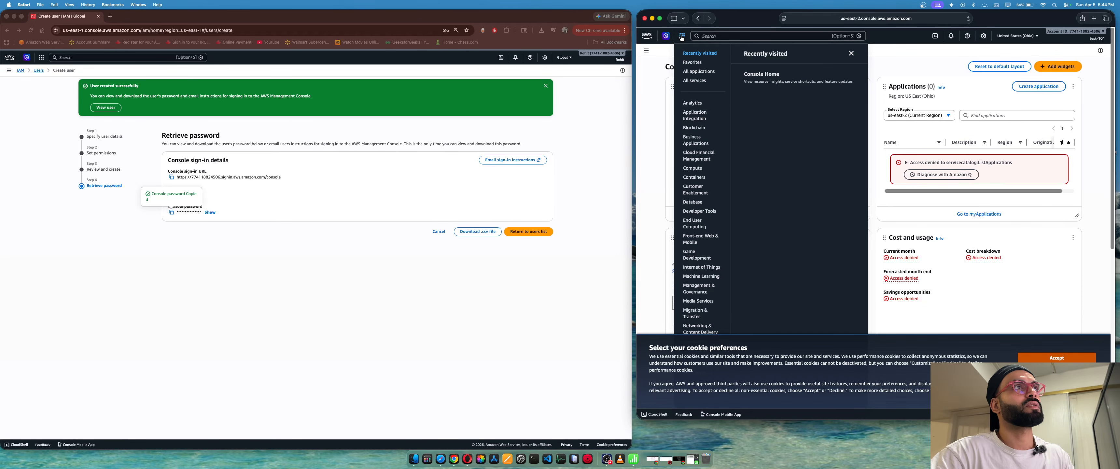
left_click(722, 36)
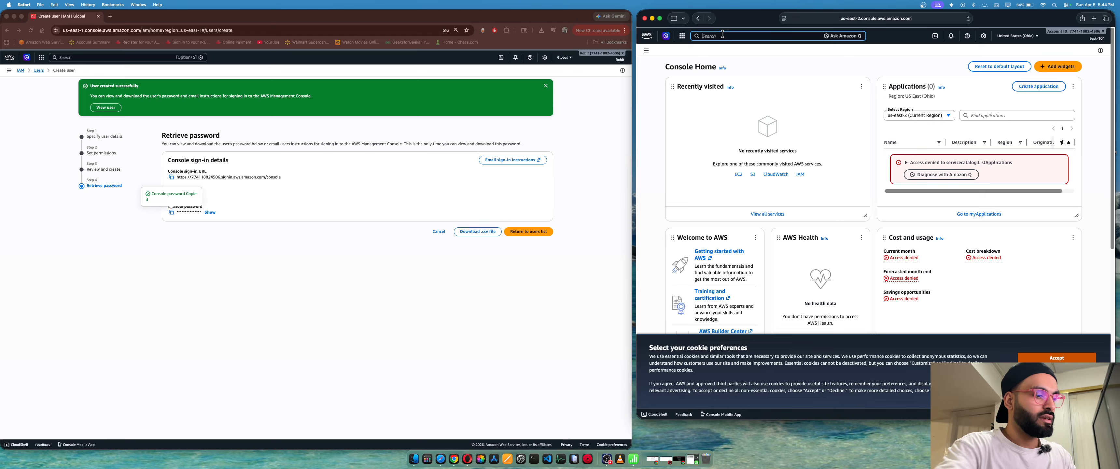
type("s3")
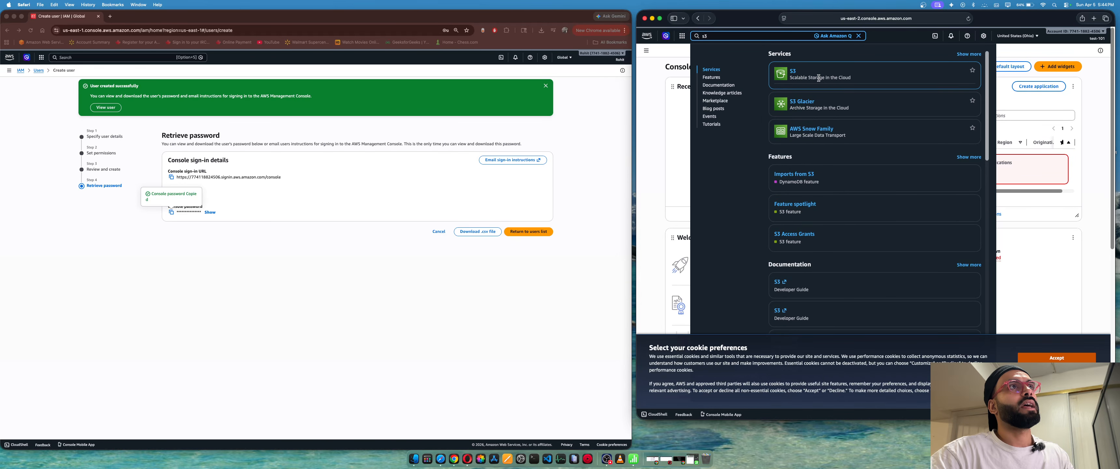
left_click(792, 72)
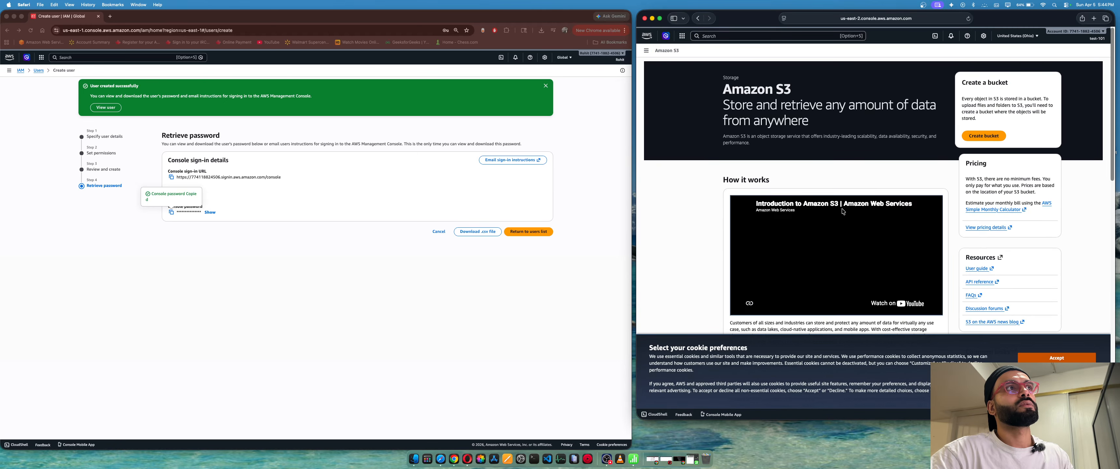
scroll(820, 202, "down", 1)
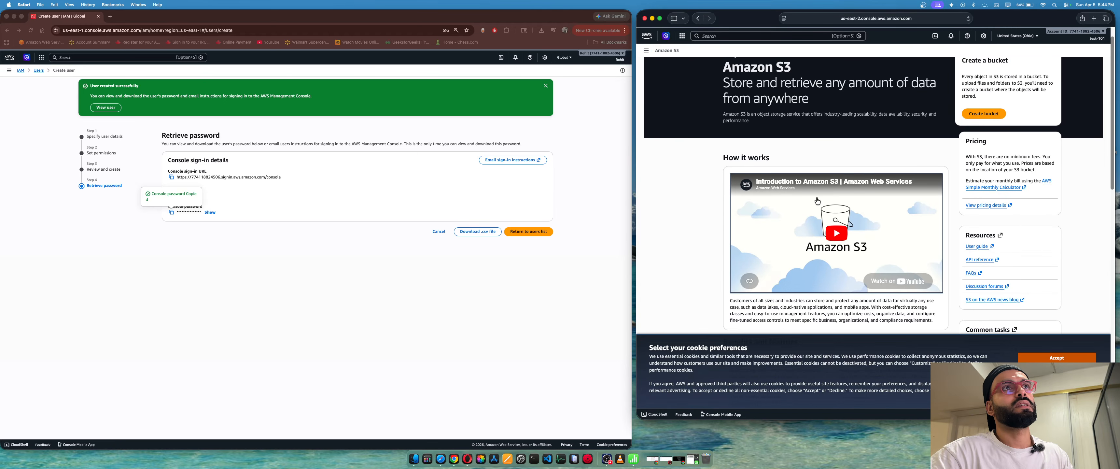
scroll(817, 201, "up", 1)
scroll(817, 201, "down", 5)
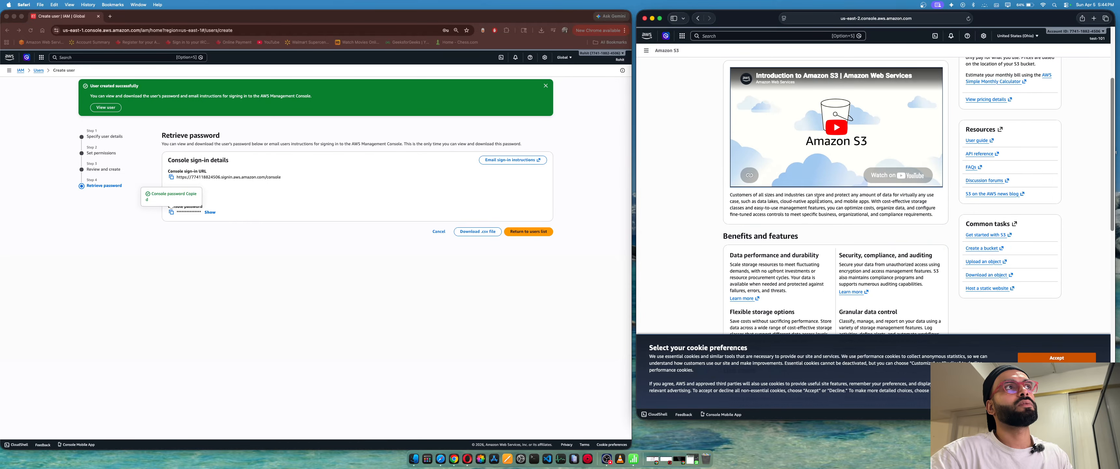
scroll(817, 201, "up", 5)
Step: Open the S3 bucket creation form and go from it to the Buckets list to check the user's S3 access
left_click(646, 51)
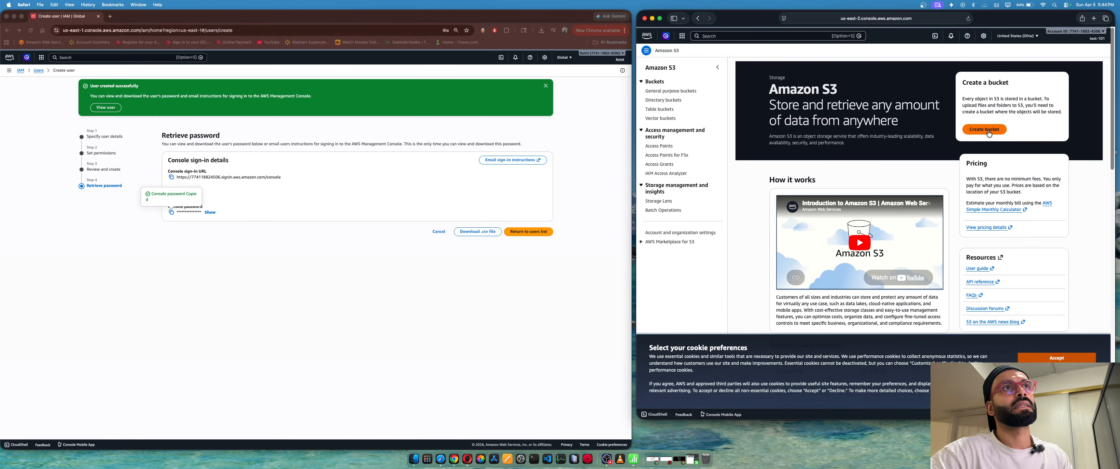
left_click(985, 129)
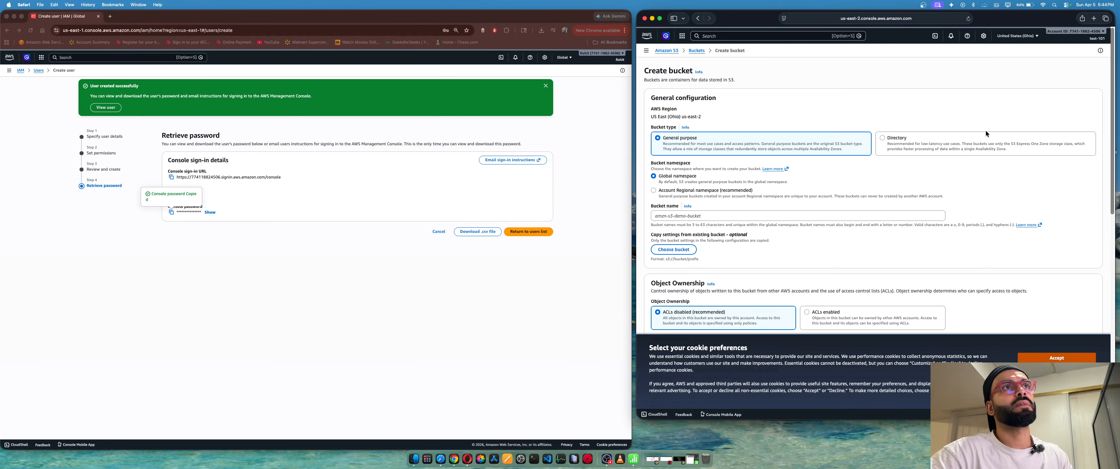
left_click(668, 51)
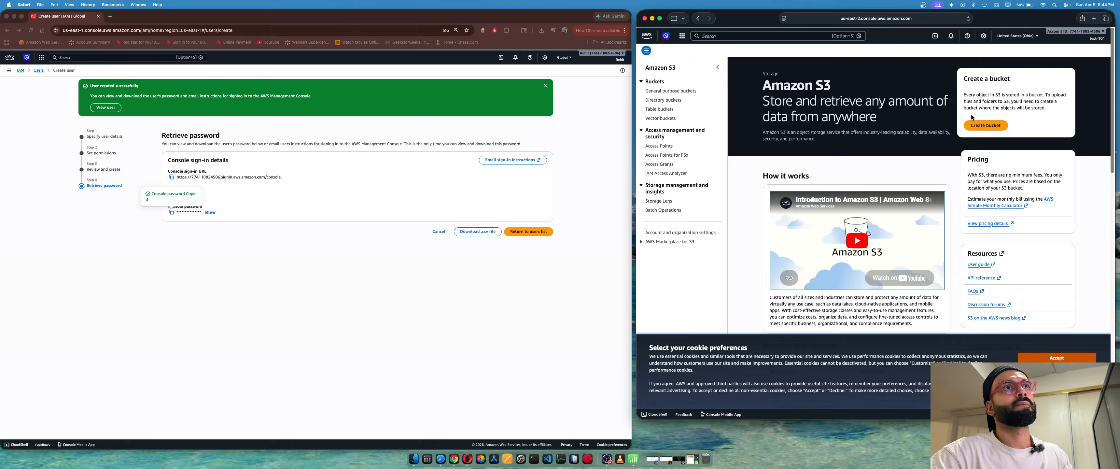
left_click(981, 129)
left_click(691, 52)
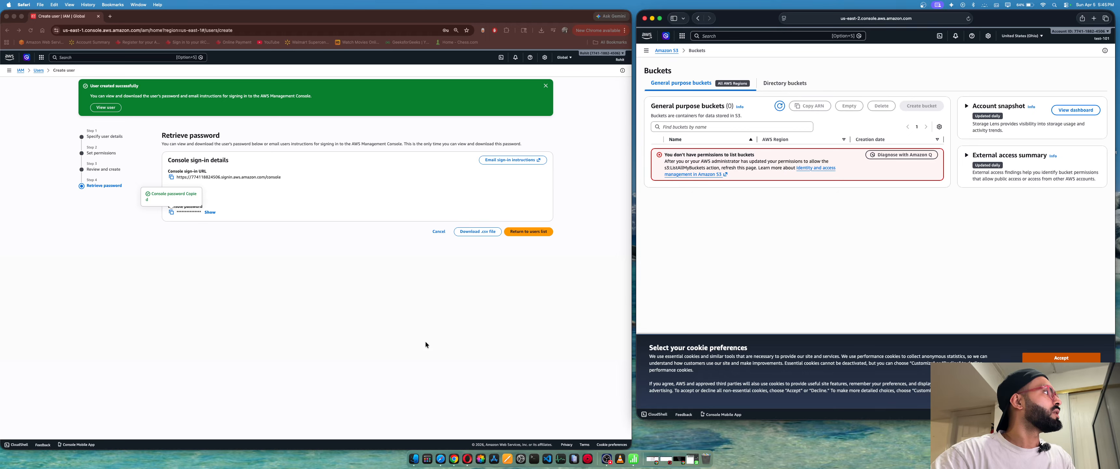
Step: Switch to Chrome and open the permissions details of test-101 from the IAM Users list
left_click(269, 235)
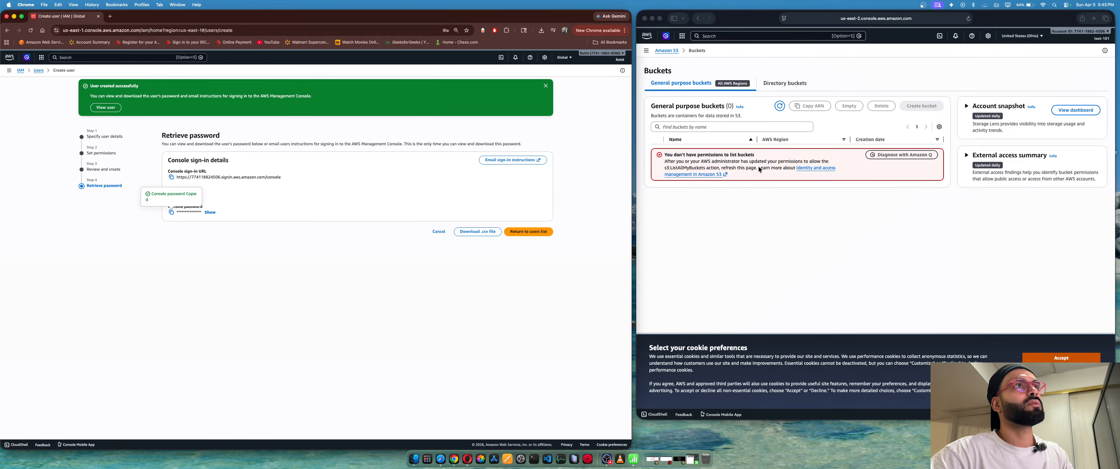
left_click(948, 241)
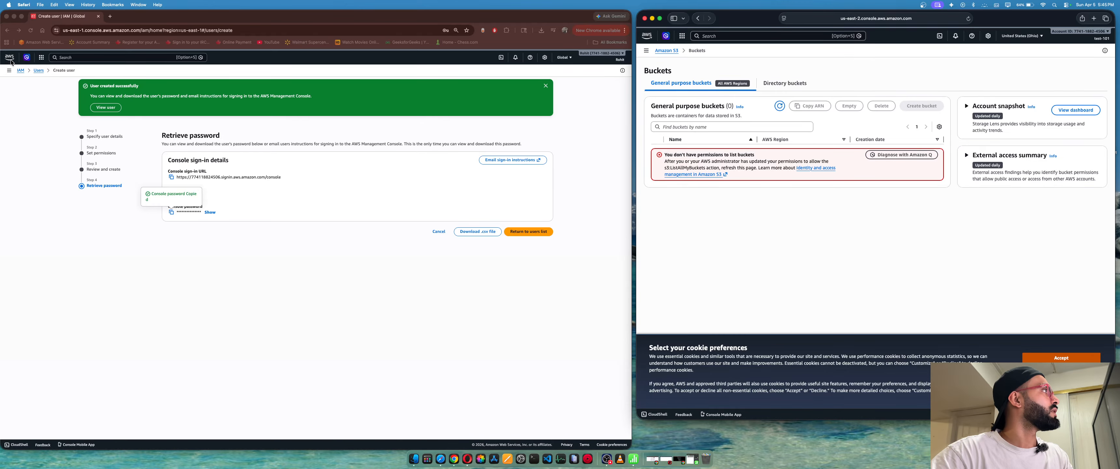
left_click(20, 71)
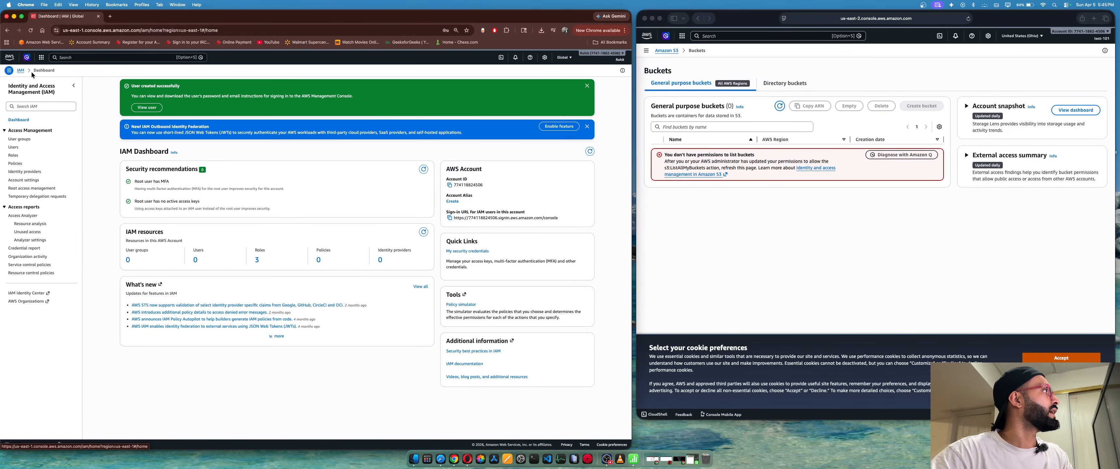
left_click(17, 148)
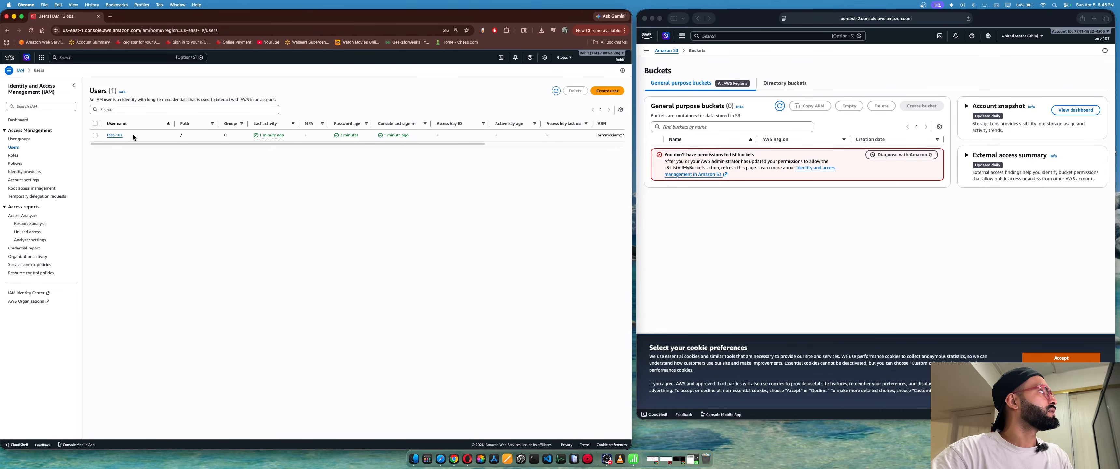
left_click(115, 135)
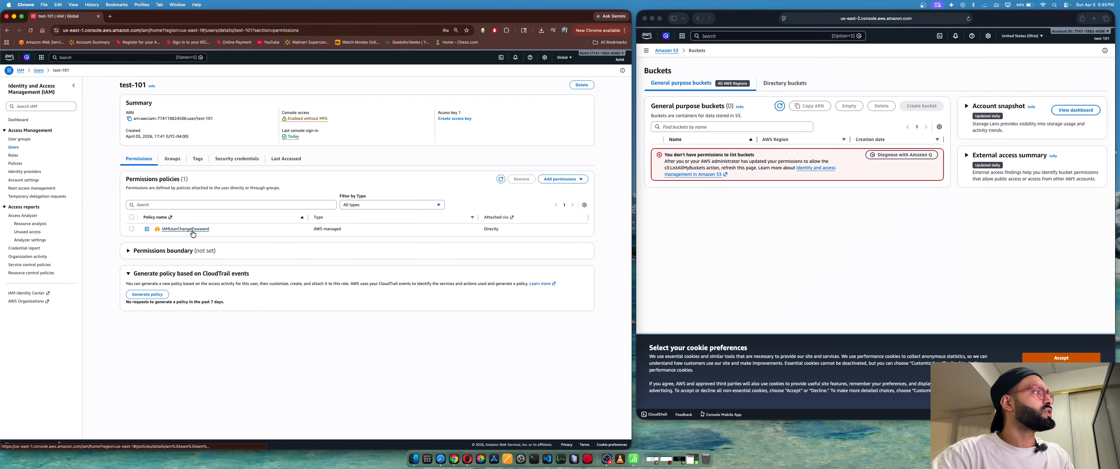
Step: Start adding permissions to the user test-101 and choose to attach policies directly
left_click(560, 178)
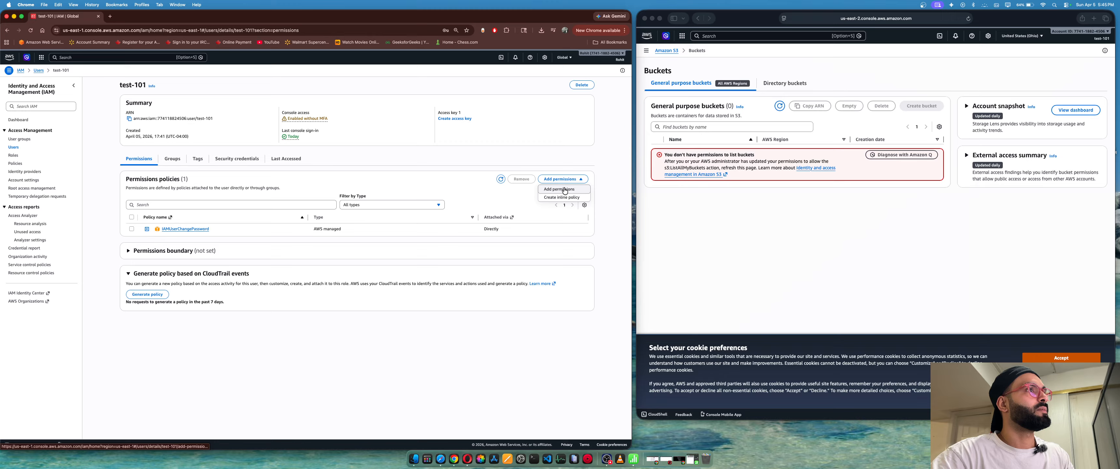
left_click(565, 191)
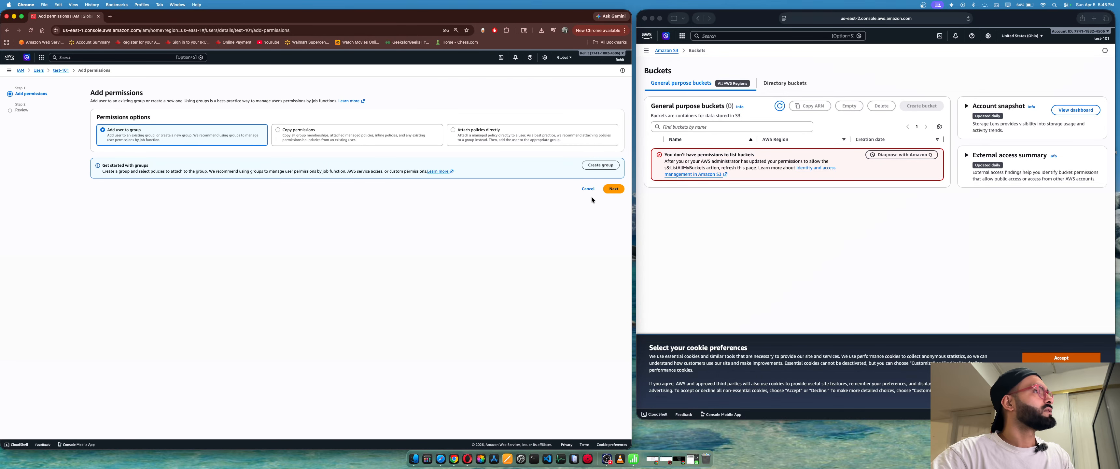
left_click(615, 190)
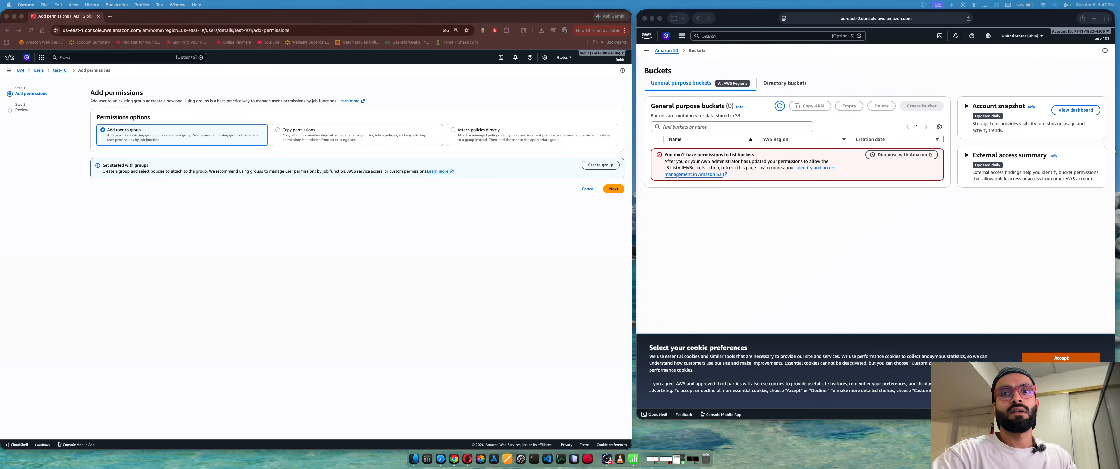
left_click(536, 220)
left_click(509, 130)
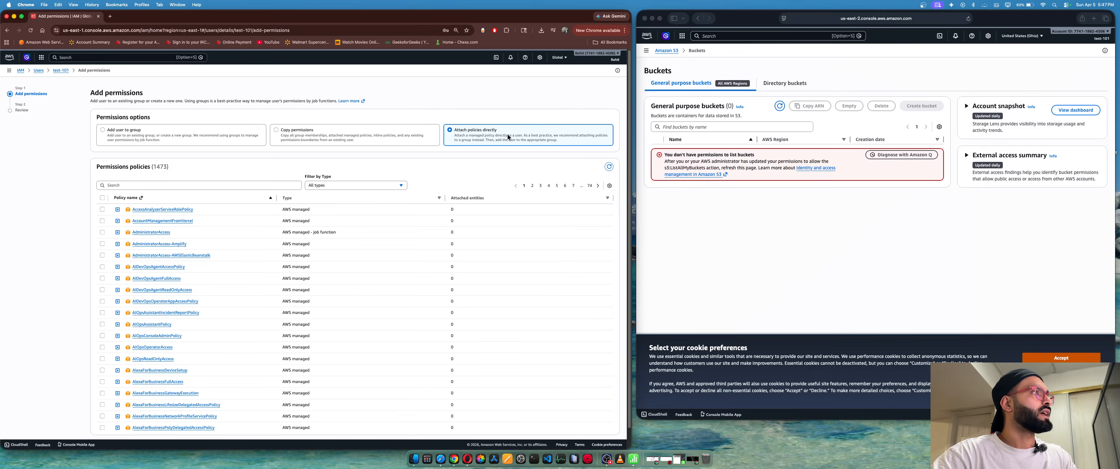
Step: Filter the permissions policies by s3, select AmazonS3FullAccess and add it to test-101
scroll(320, 251, "down", 2)
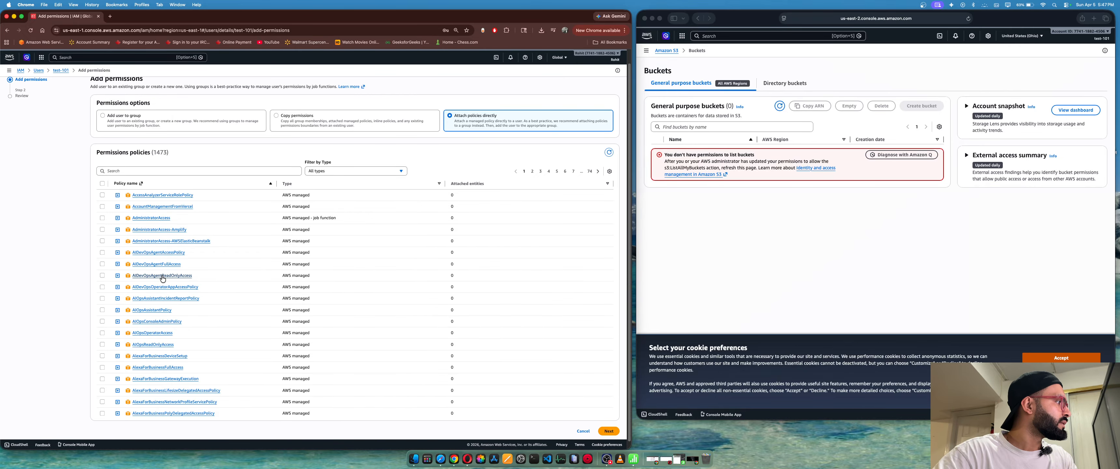
scroll(150, 276, "down", 1)
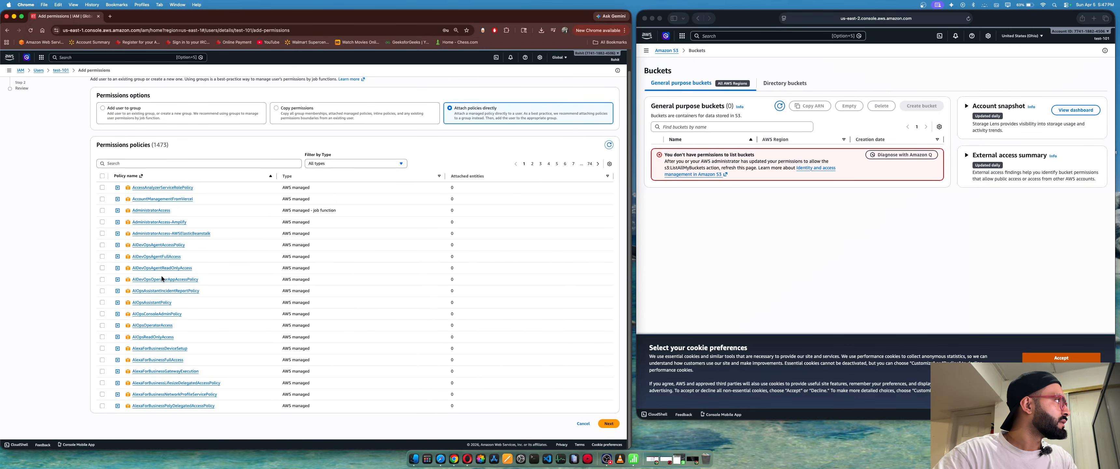
left_click(137, 164)
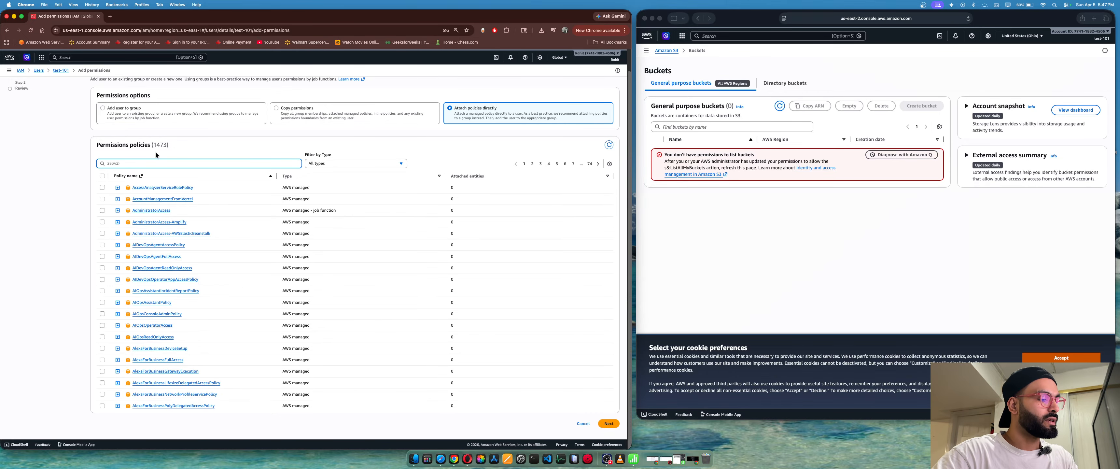
type("s3")
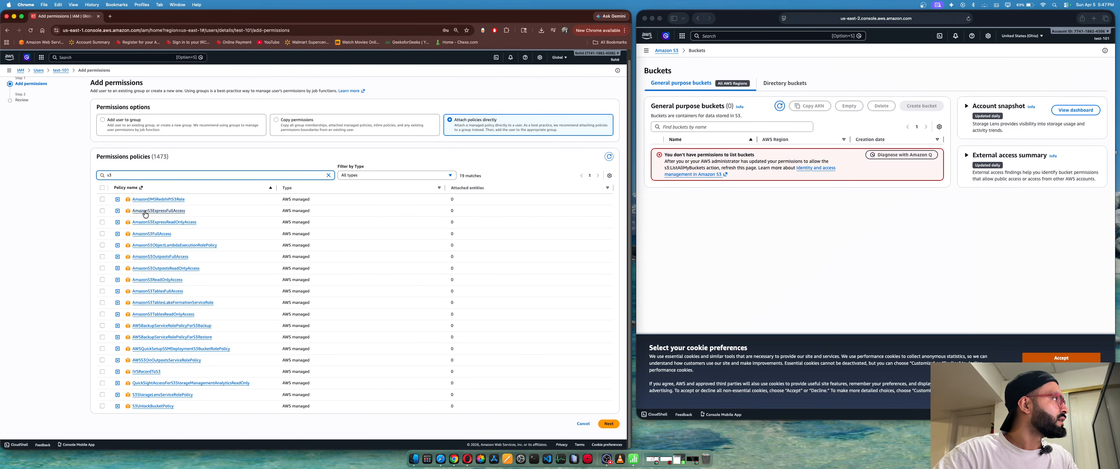
left_click(102, 234)
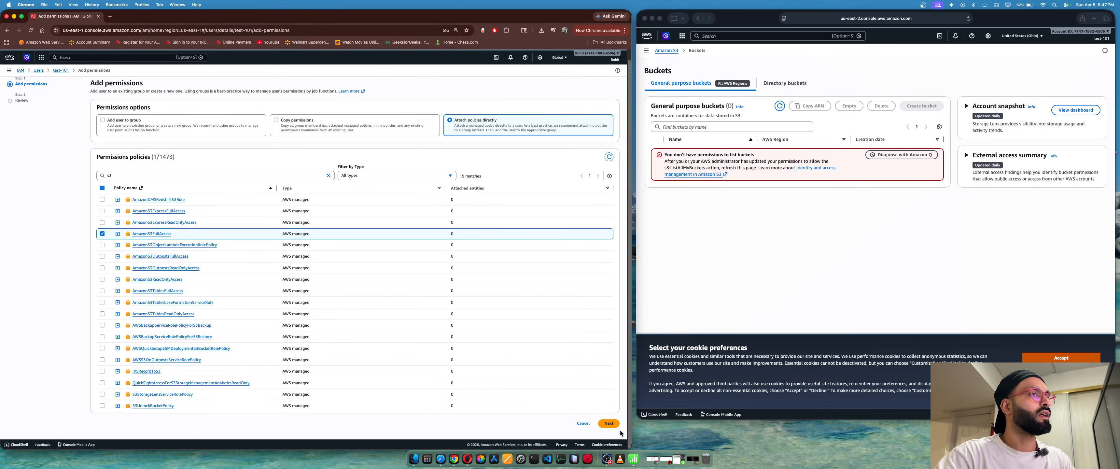
left_click(608, 423)
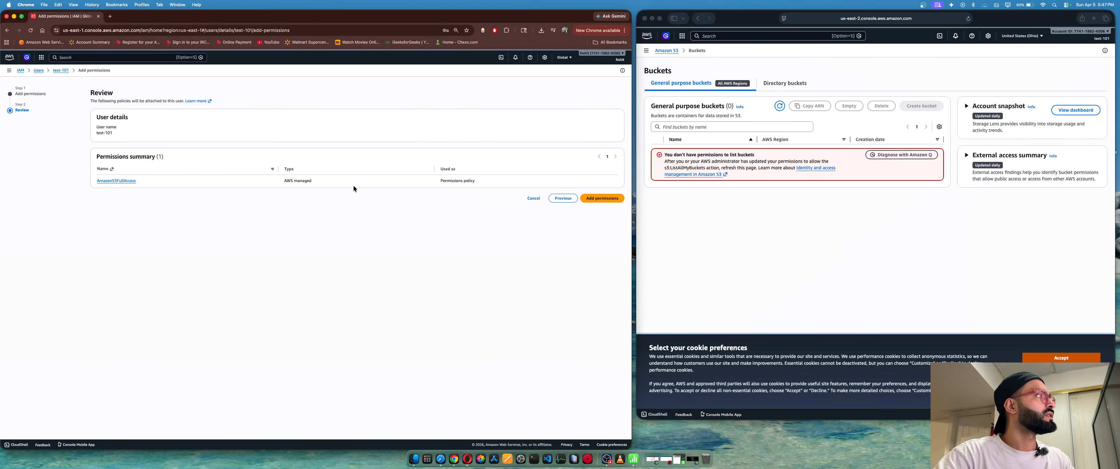
left_click(602, 197)
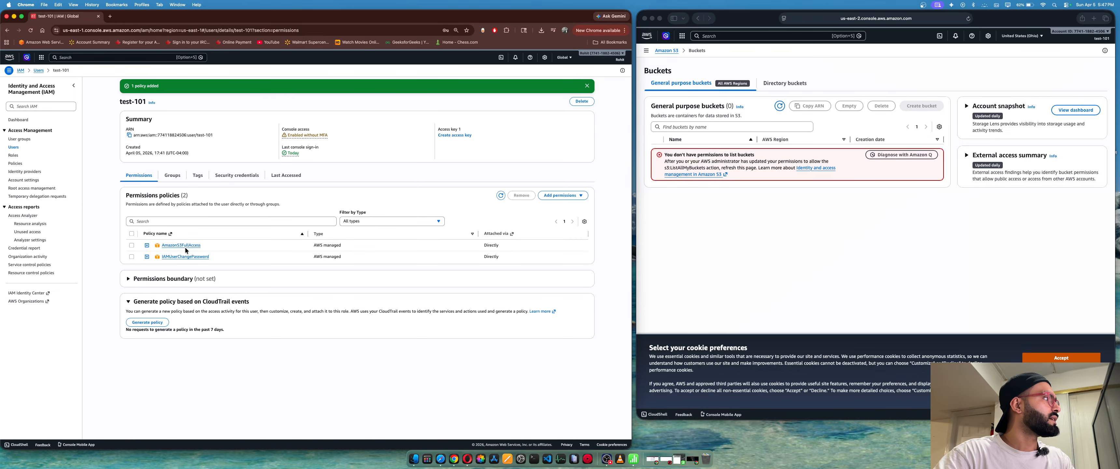
Step: Reload the S3 Buckets page in Safari to check access, and review the JSON of test-101's AmazonS3FullAccess policy in Chrome
left_click(895, 203)
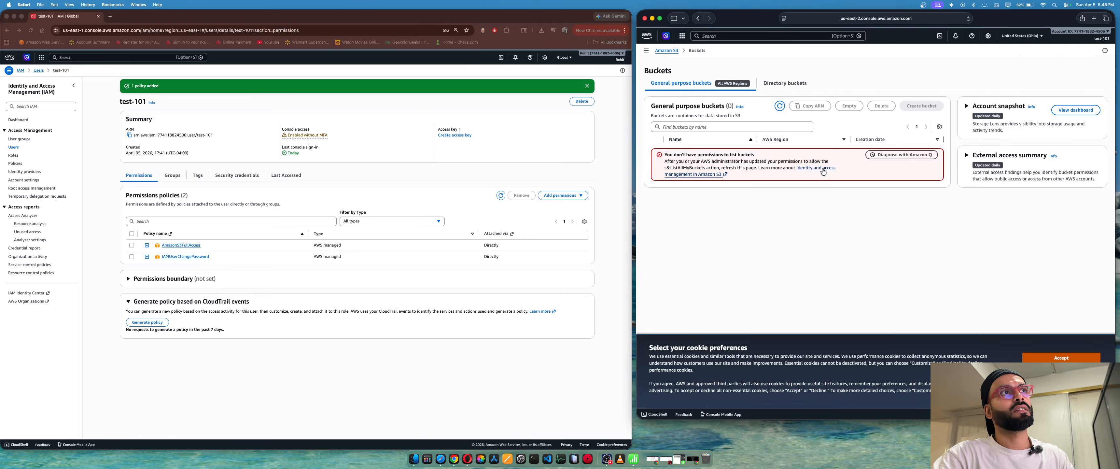
left_click(968, 19)
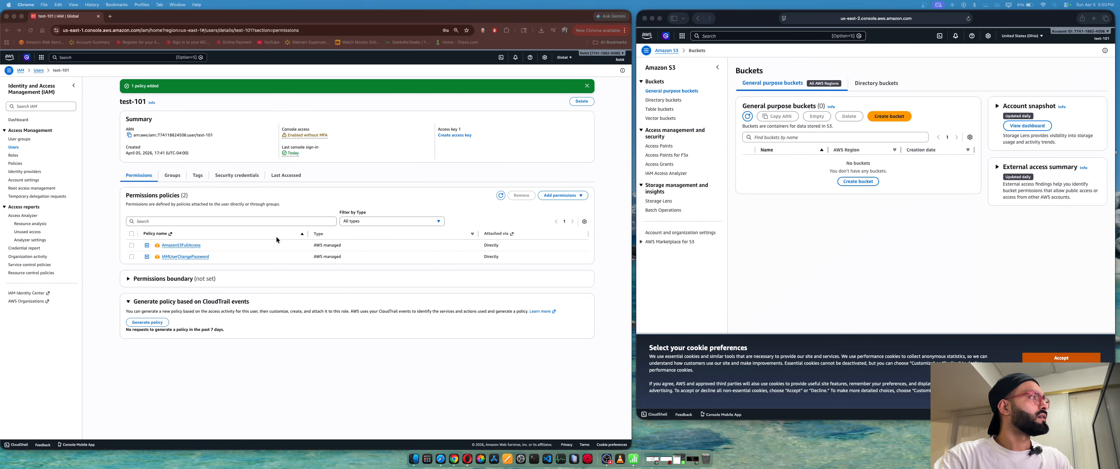
left_click(147, 245)
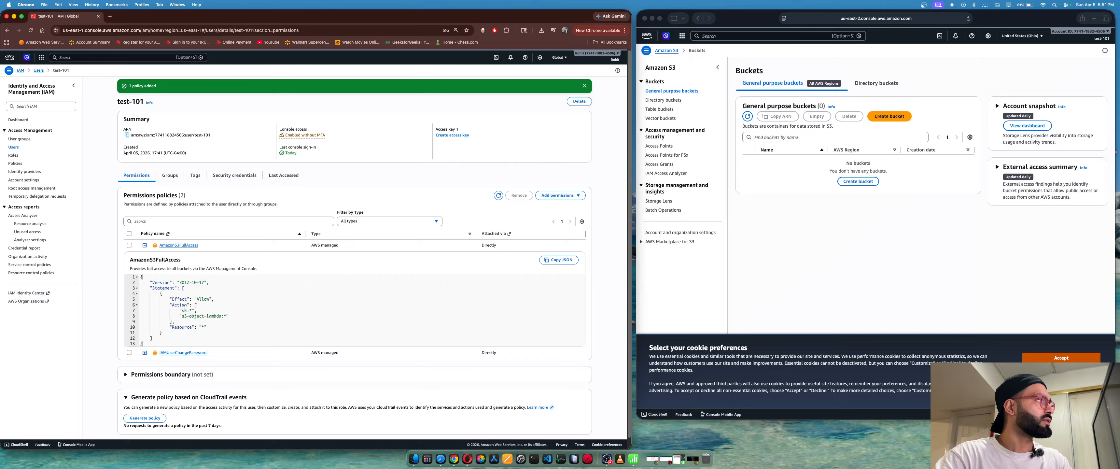
left_click(145, 245)
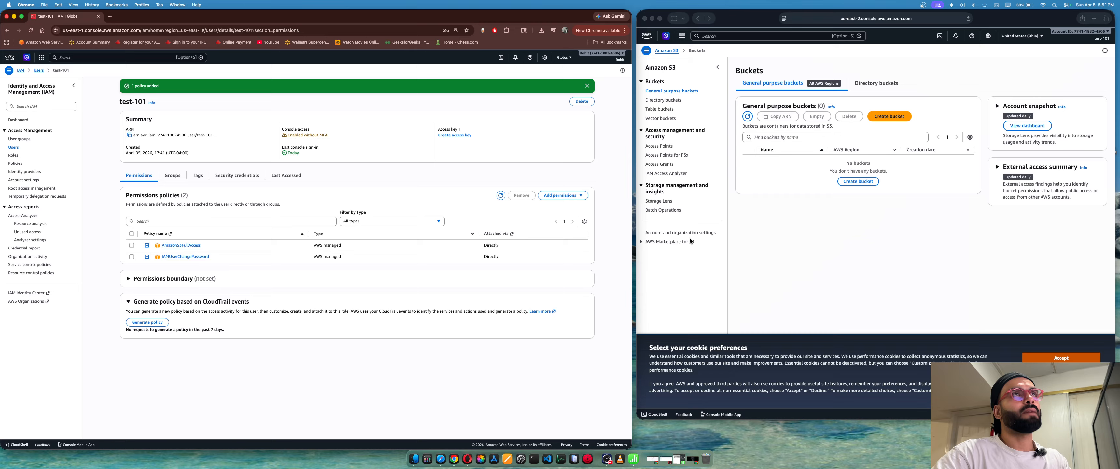
left_click(802, 226)
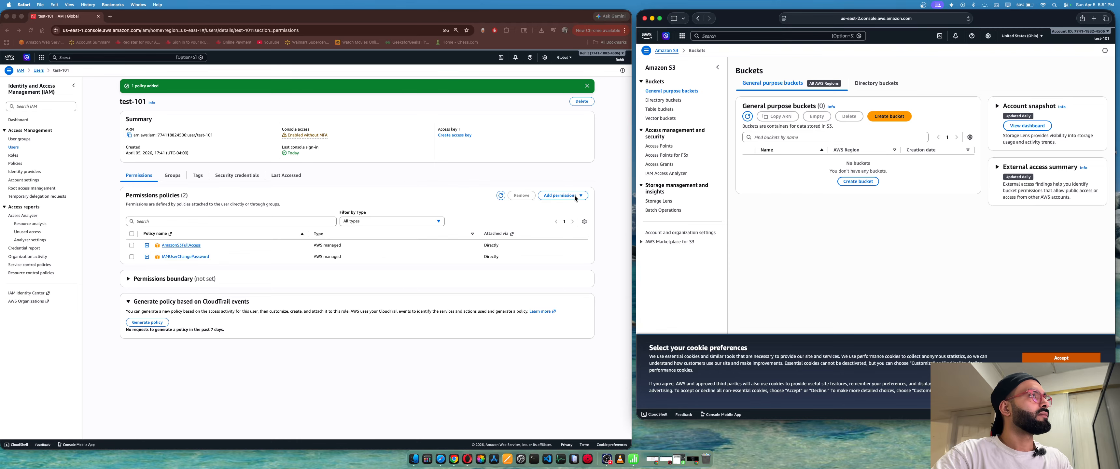
Step: Remove the AmazonS3FullAccess policy from test-101 in Chrome, and reload the S3 Buckets page in Safari to recheck access
left_click(133, 246)
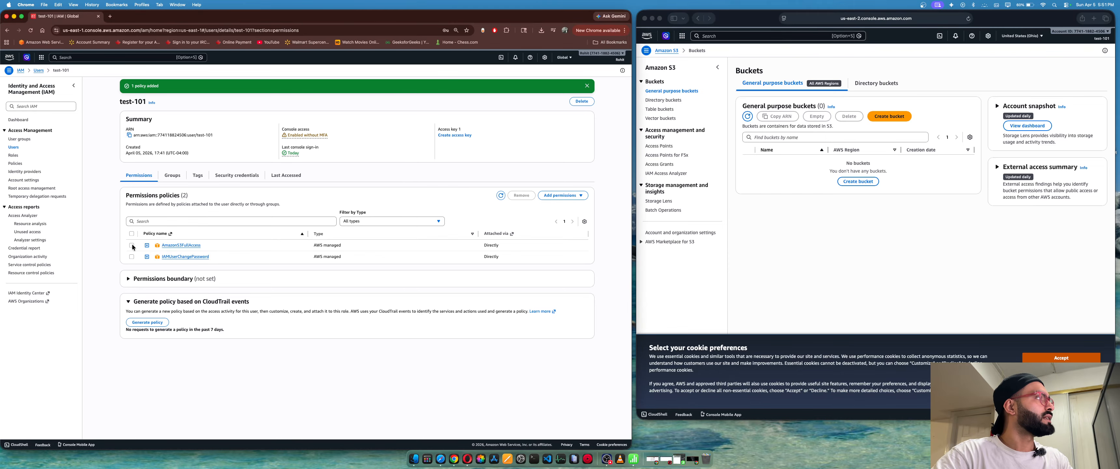
left_click(132, 245)
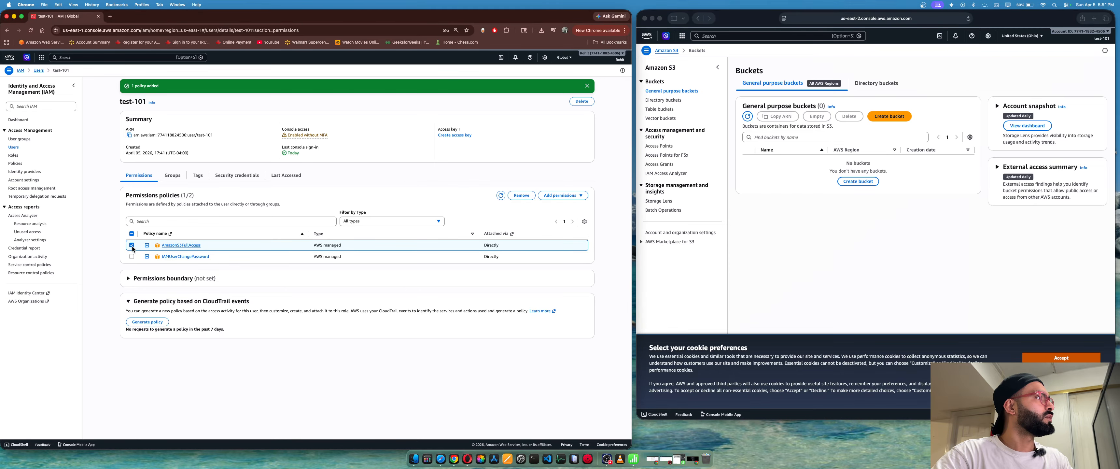
left_click(521, 196)
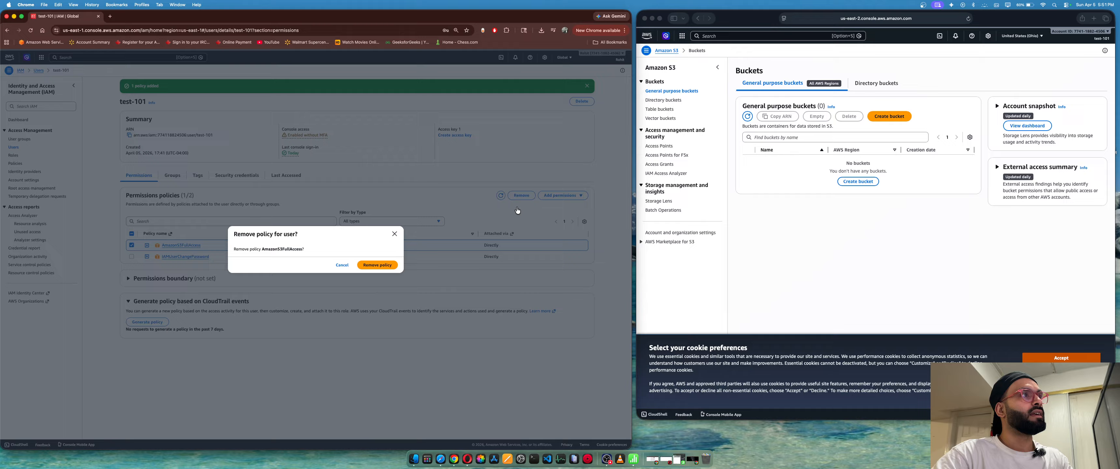
left_click(374, 265)
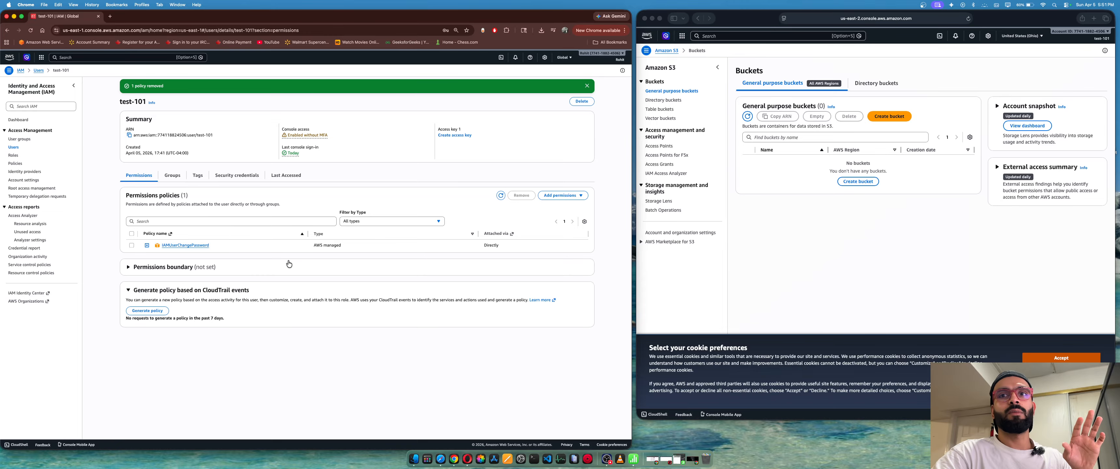
left_click(876, 216)
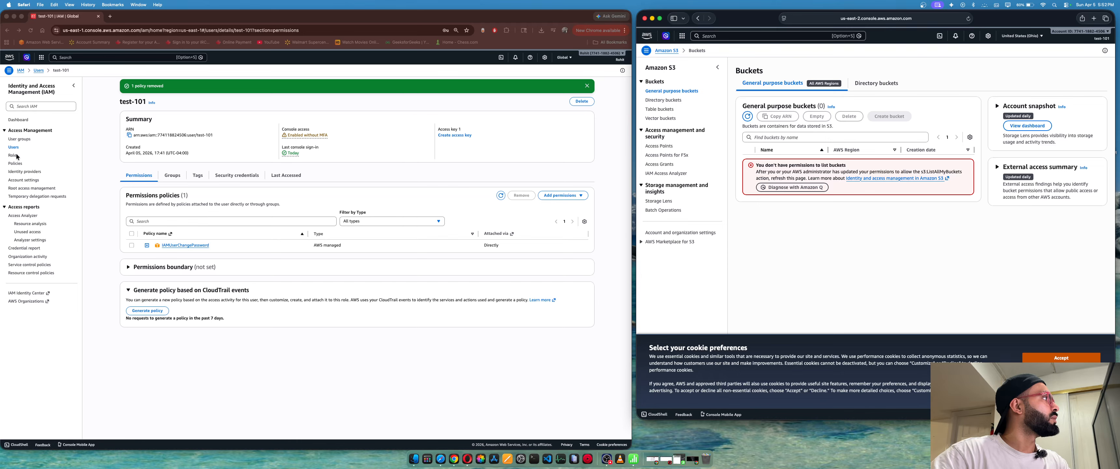
Step: Switch to Chrome, start creating an IAM user group and name it development group
left_click(20, 139)
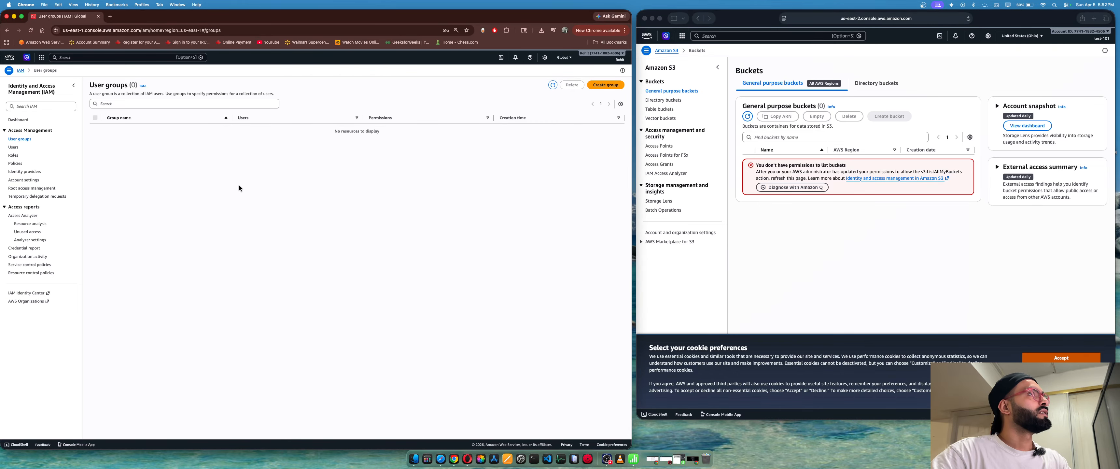
left_click(614, 84)
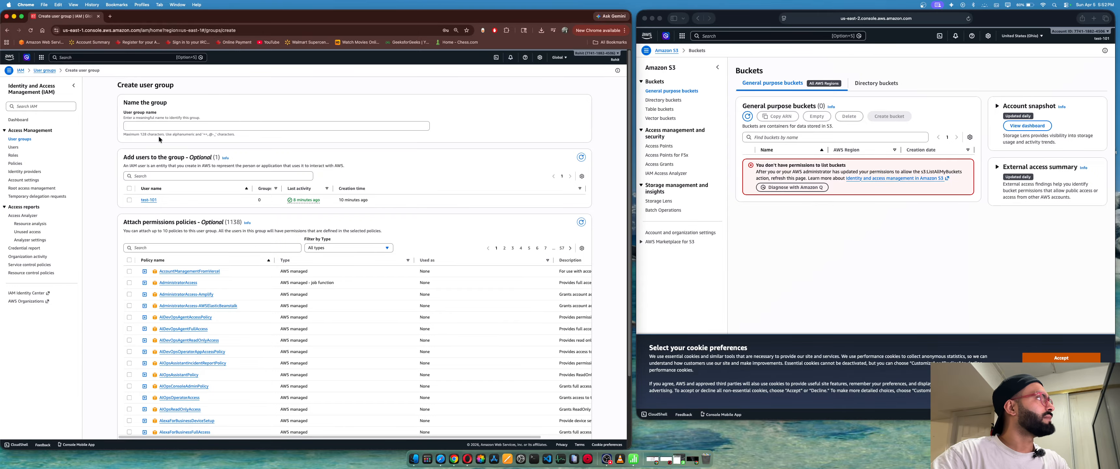
left_click(159, 124)
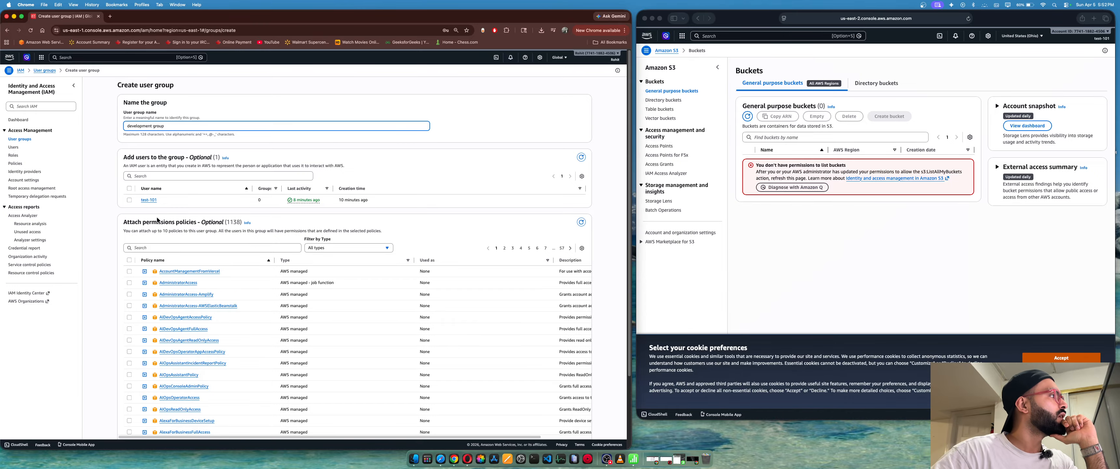
Step: Filter the group's permissions policies by s3, select AmazonS3FullAccess and try to create the user group
scroll(150, 208, "down", 2)
scroll(161, 228, "down", 1)
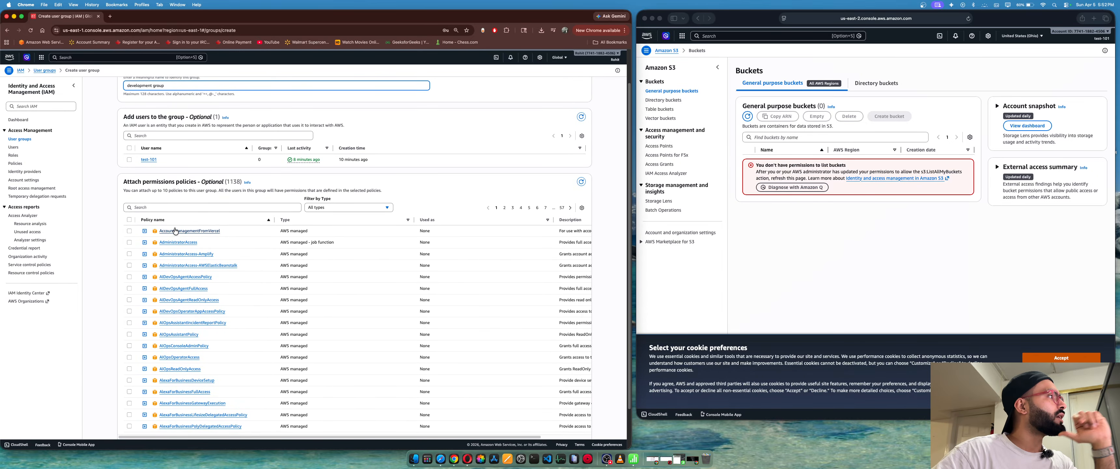
left_click(183, 206)
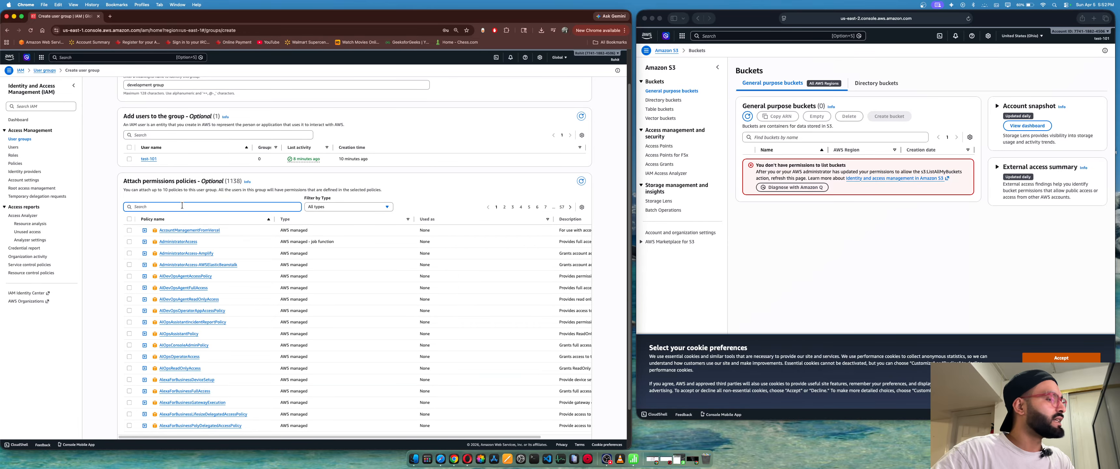
type("s3")
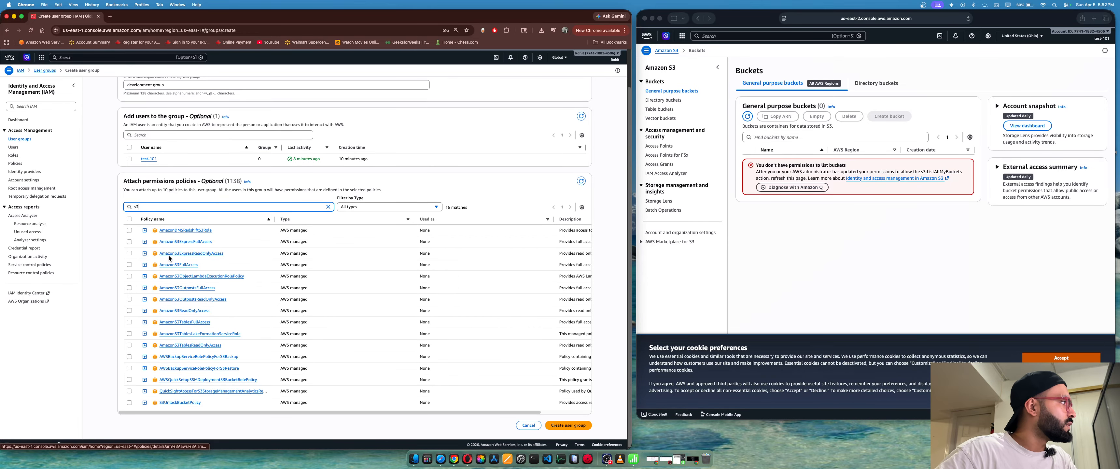
left_click(129, 264)
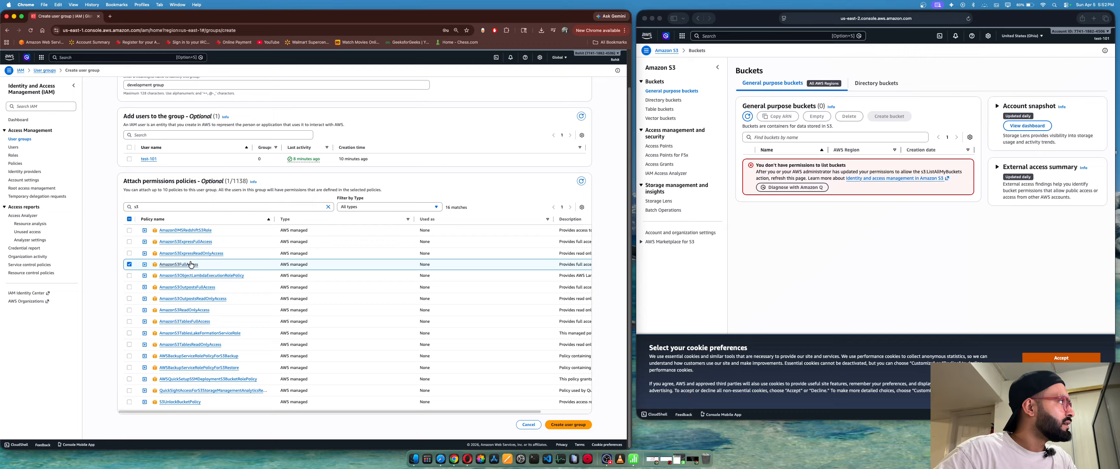
left_click(564, 425)
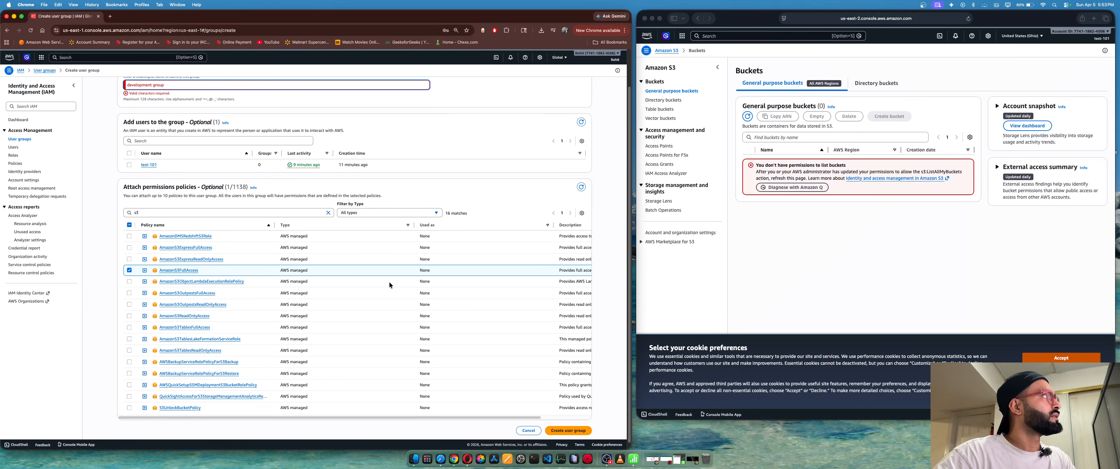
Step: Change the user group name to development--group, replacing the space with hyphens
scroll(270, 242, "up", 1)
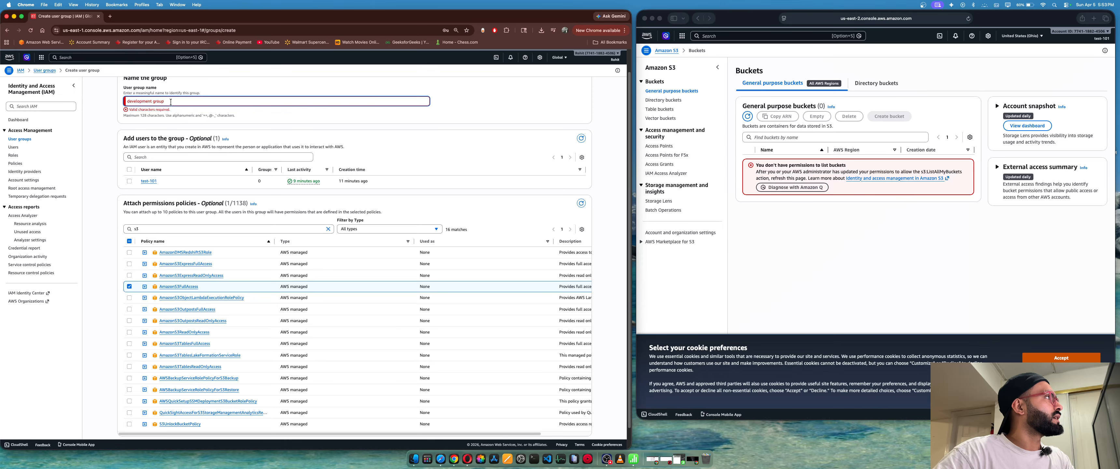
double_click(171, 102)
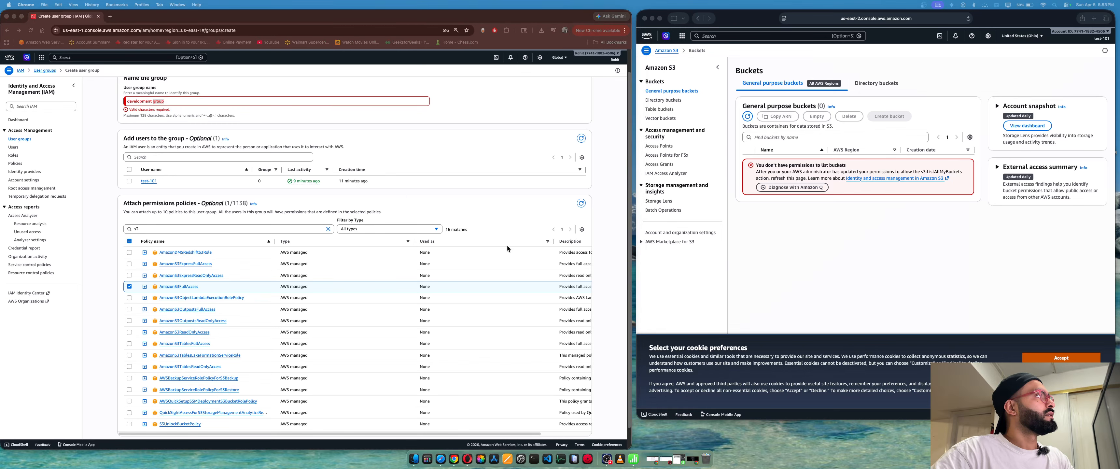
left_click(151, 102)
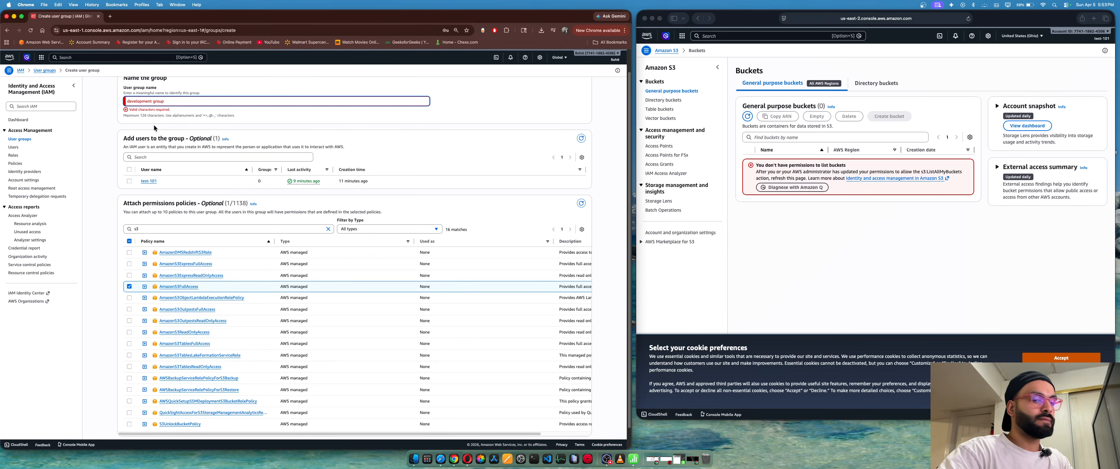
key("Delete")
type("--")
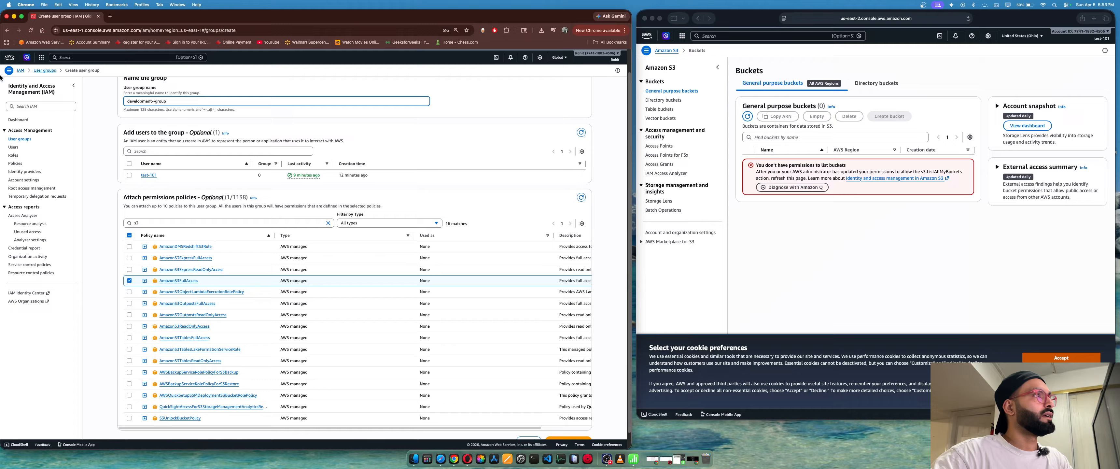
left_click(456, 153)
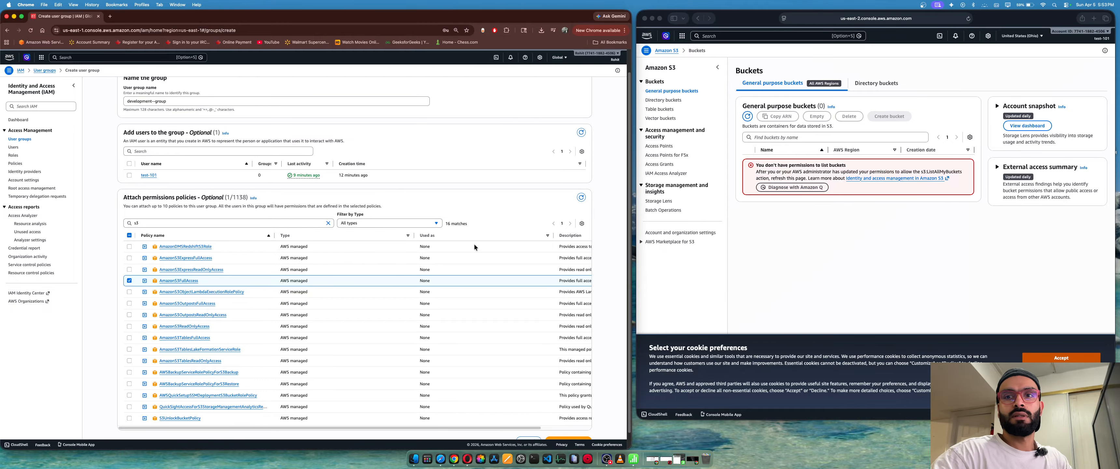
scroll(473, 244, "down", 1)
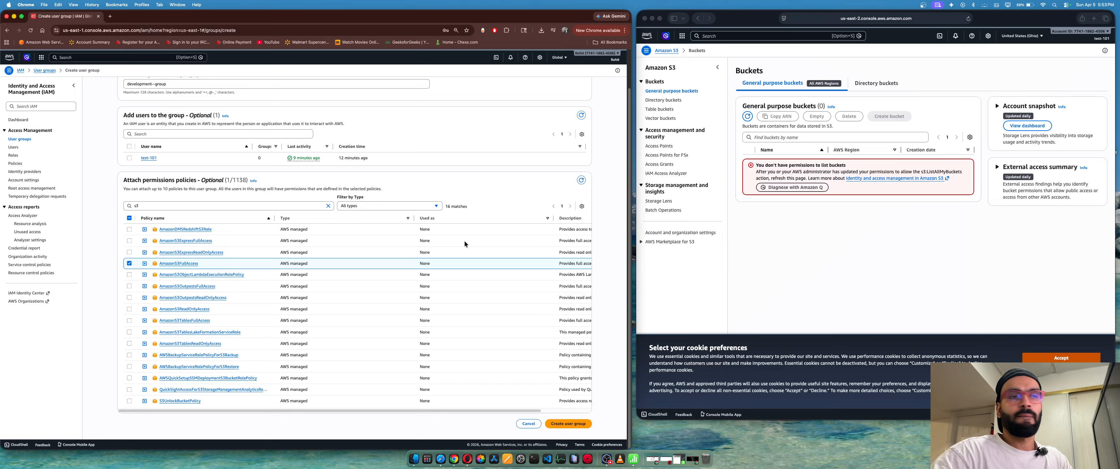
Step: Create the development--group user group, and reload the S3 Buckets page in Safari to check the access of test-101
left_click(568, 423)
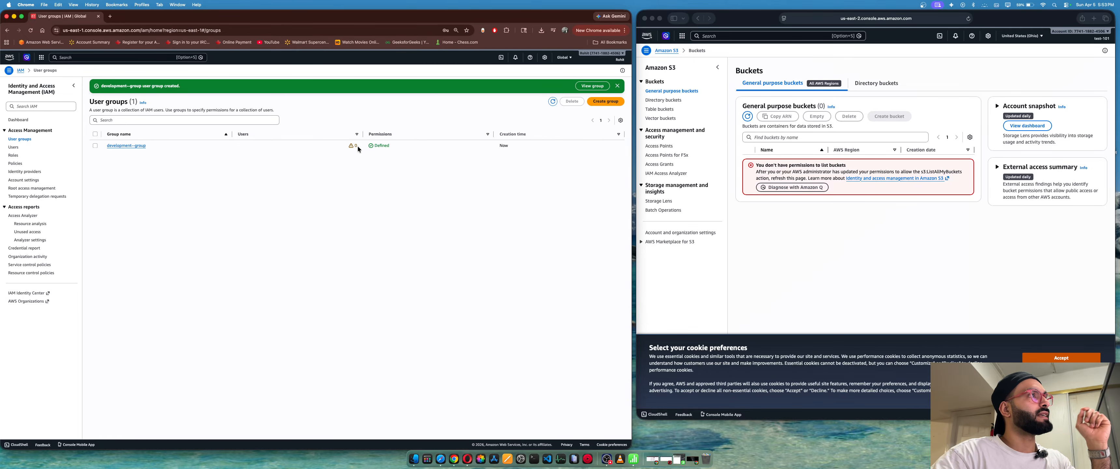
left_click(127, 145)
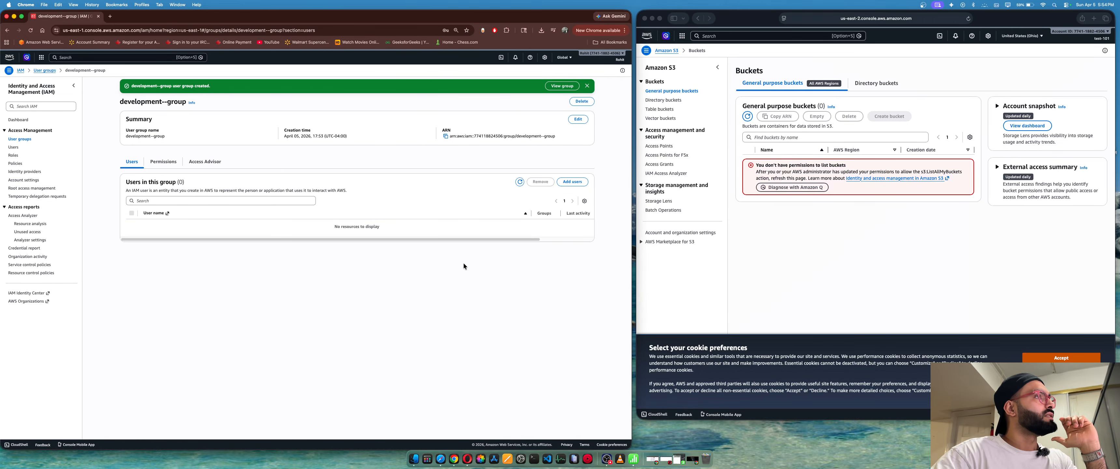
left_click(888, 215)
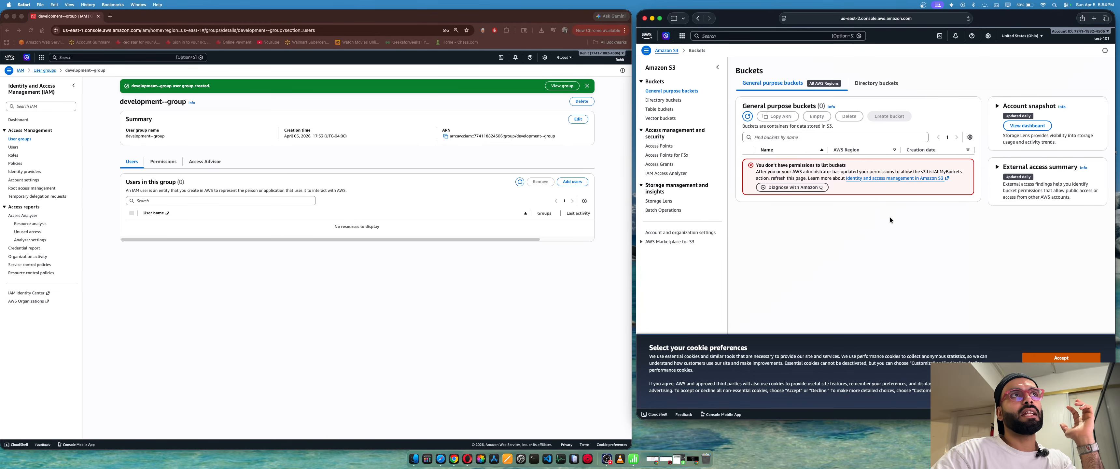
left_click(968, 18)
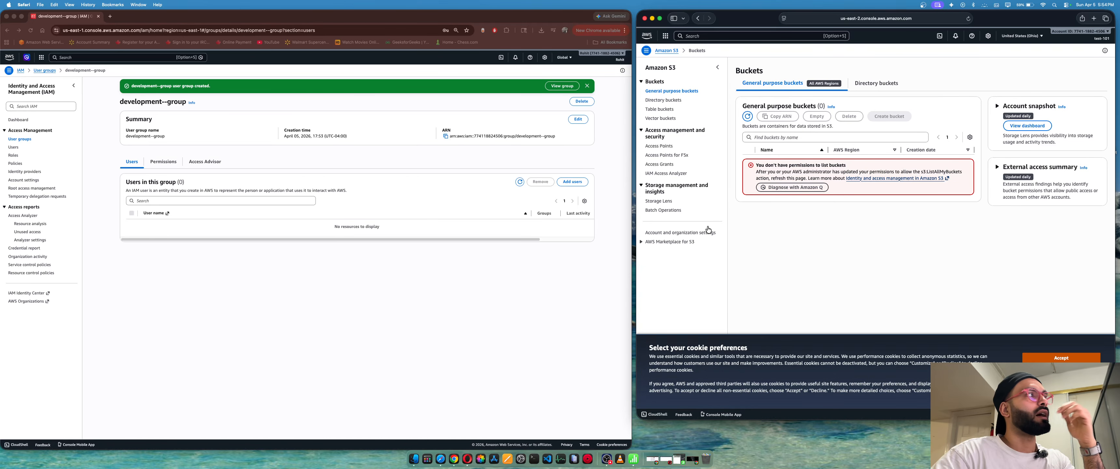
Step: Add test-101 to development--group in Chrome, and reload the S3 Buckets page in Safari to recheck access
left_click(232, 208)
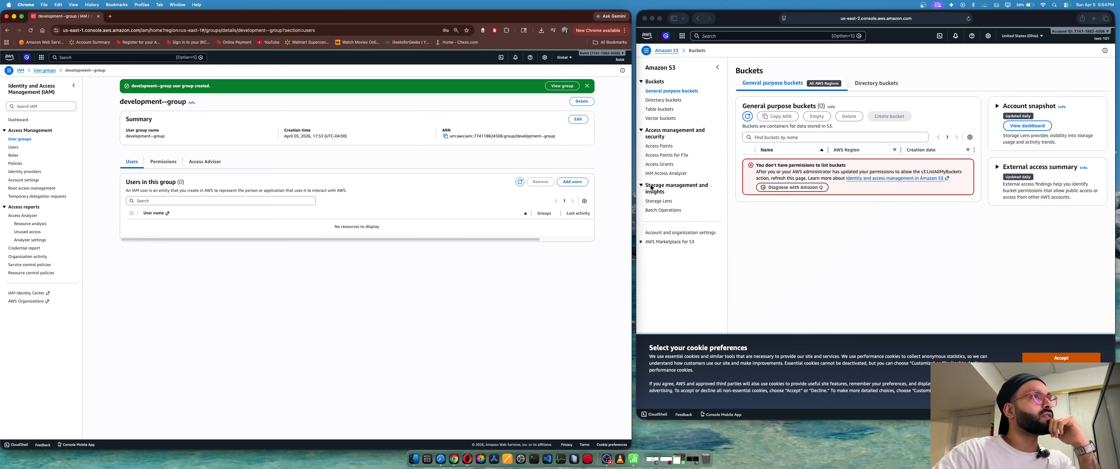
left_click(564, 183)
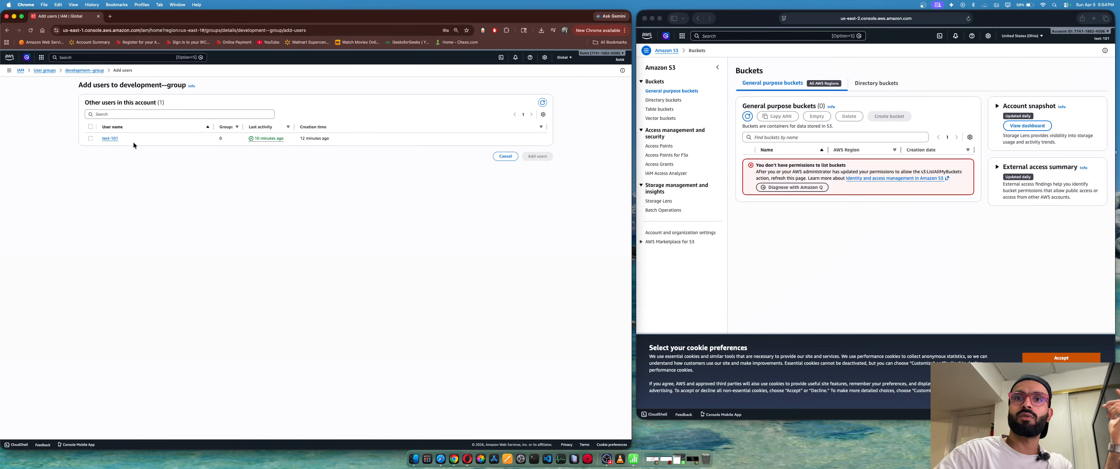
left_click(90, 138)
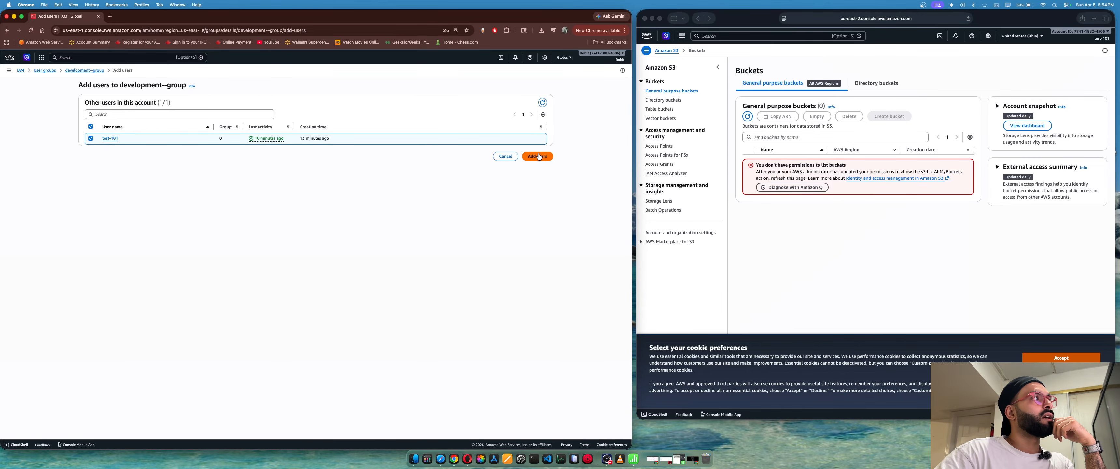
left_click(538, 156)
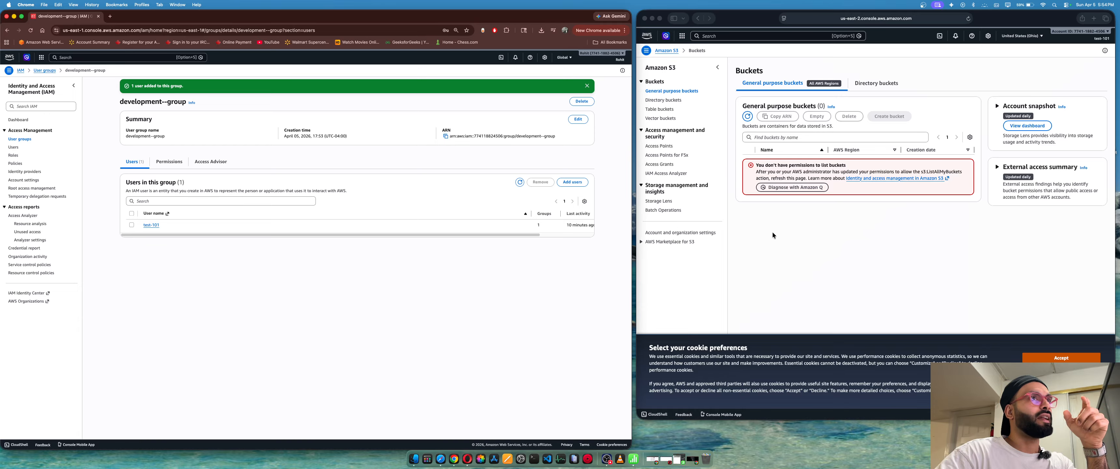
left_click(812, 227)
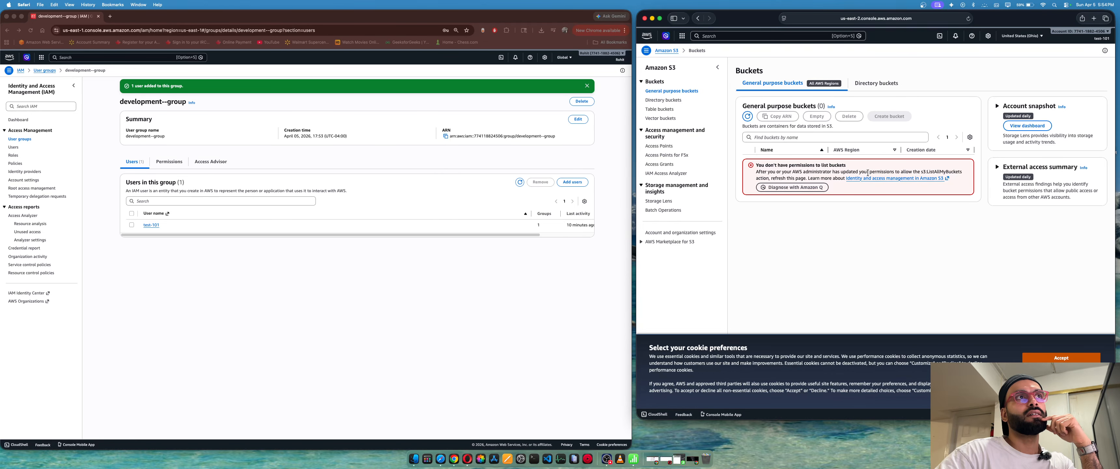
left_click(967, 18)
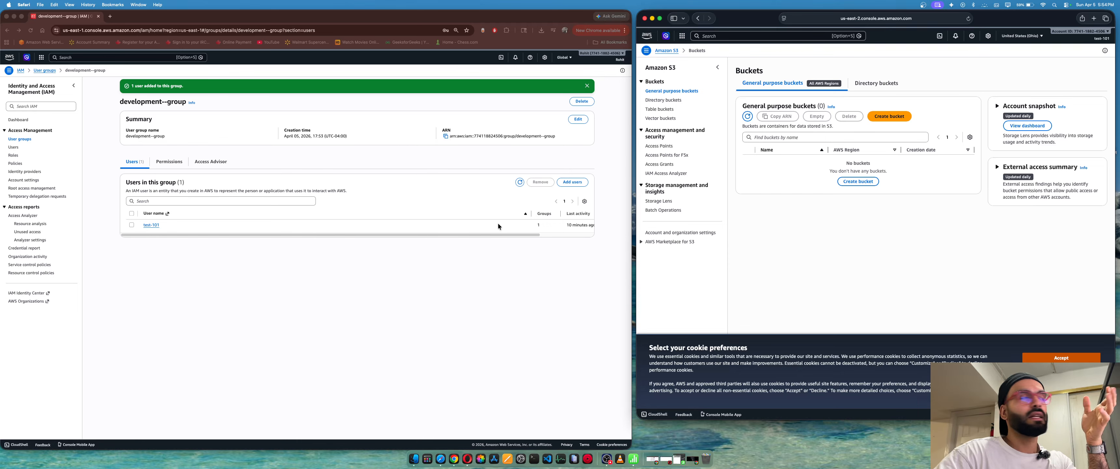
Step: Switch to Chrome, show the permissions of development--group, and search its attached policies for ec2 before clearing the search
left_click(170, 162)
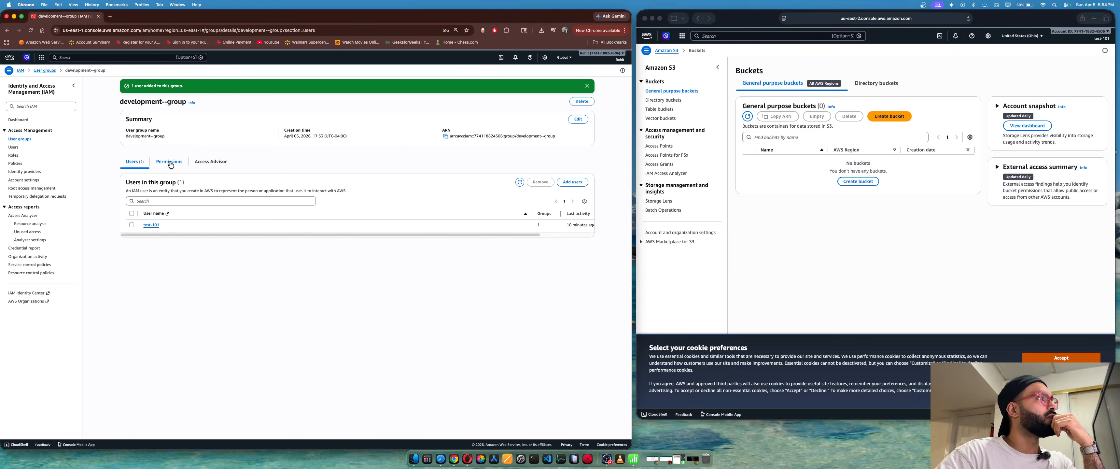
left_click(205, 208)
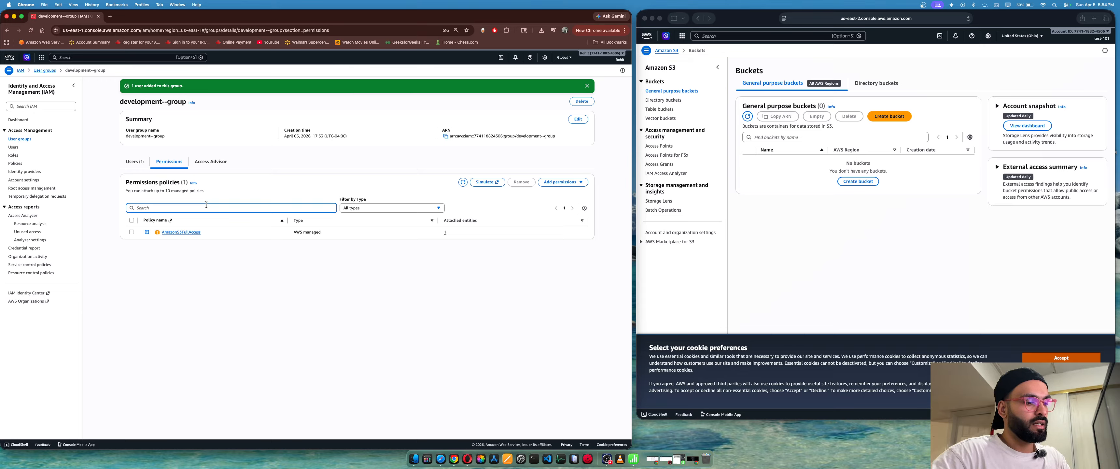
type("ec2")
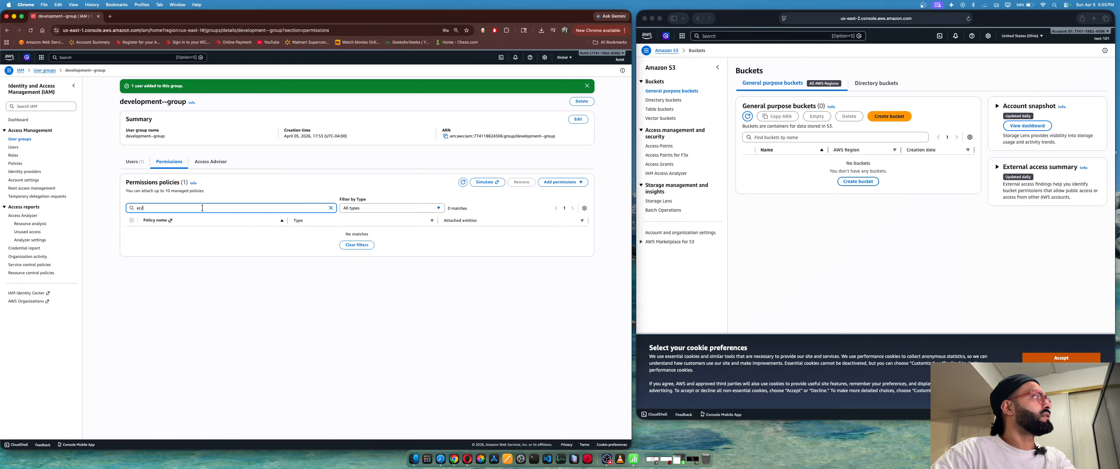
key("BackSpace")
key("BackSpace")
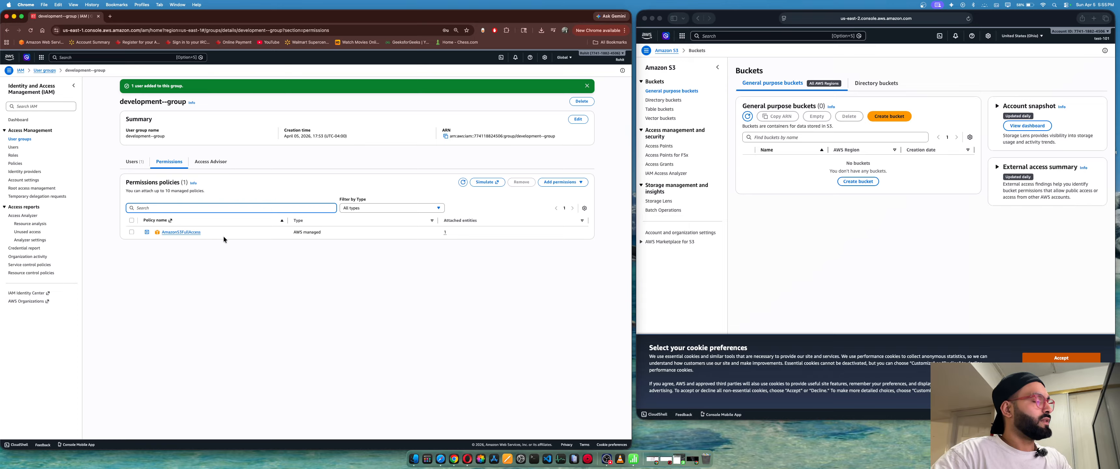
type("e")
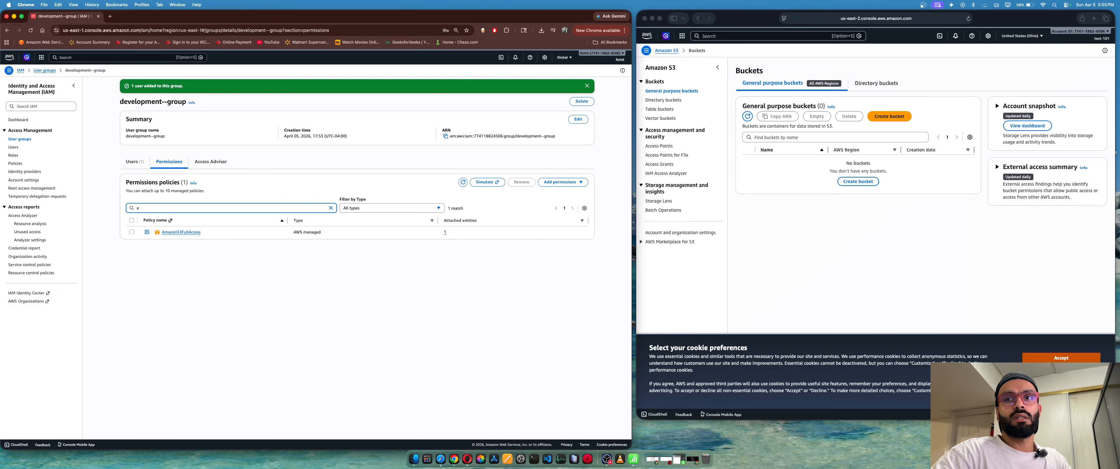
left_click(240, 208)
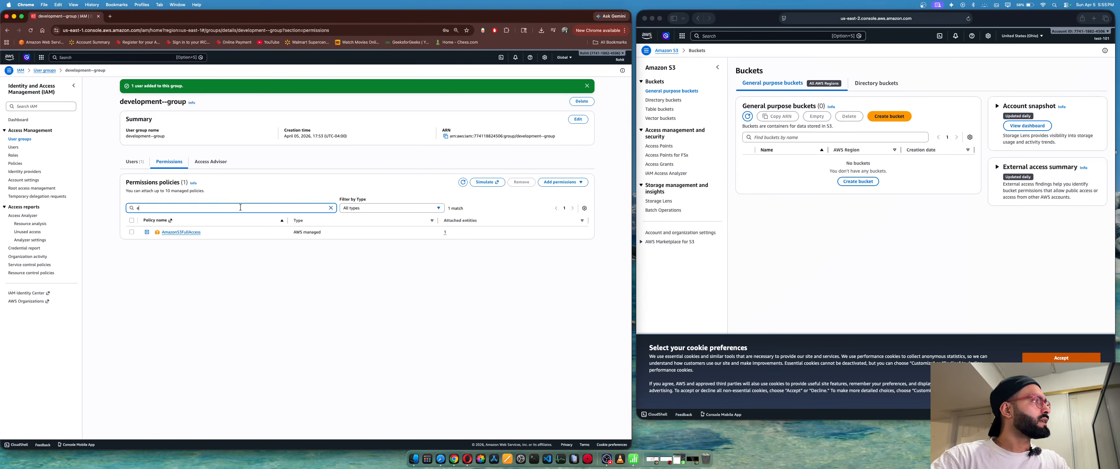
key("BackSpace")
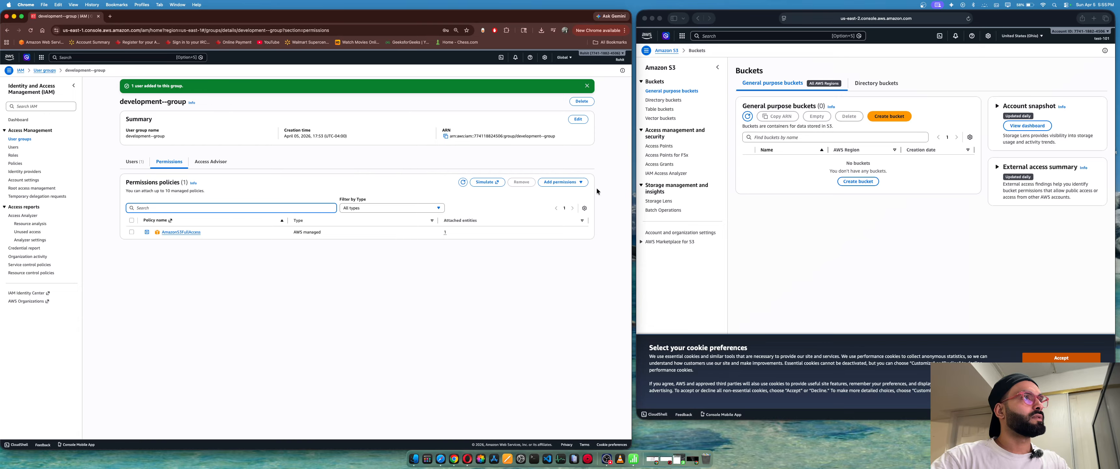
Step: Start attaching policies to development--group and filter the available permission policies by ec2
left_click(564, 182)
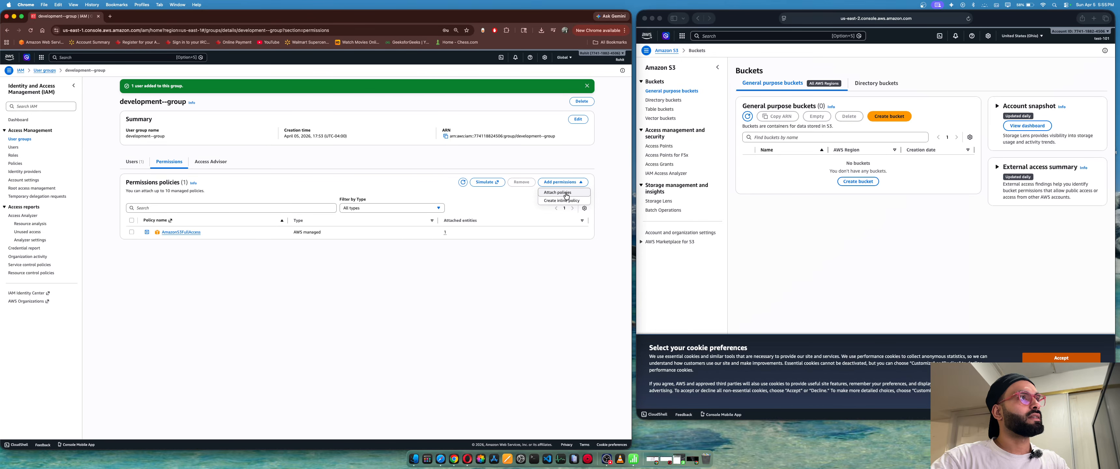
left_click(566, 194)
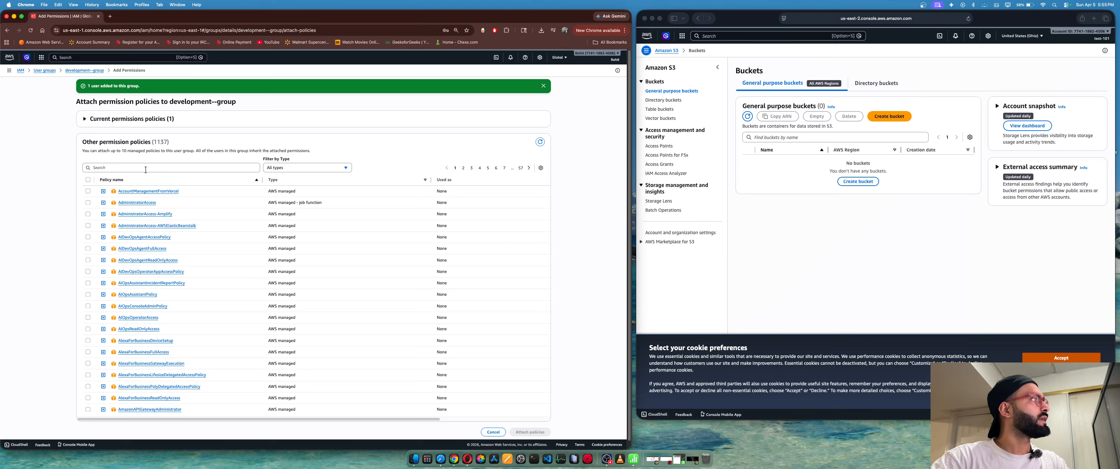
left_click(147, 167)
type("ec2")
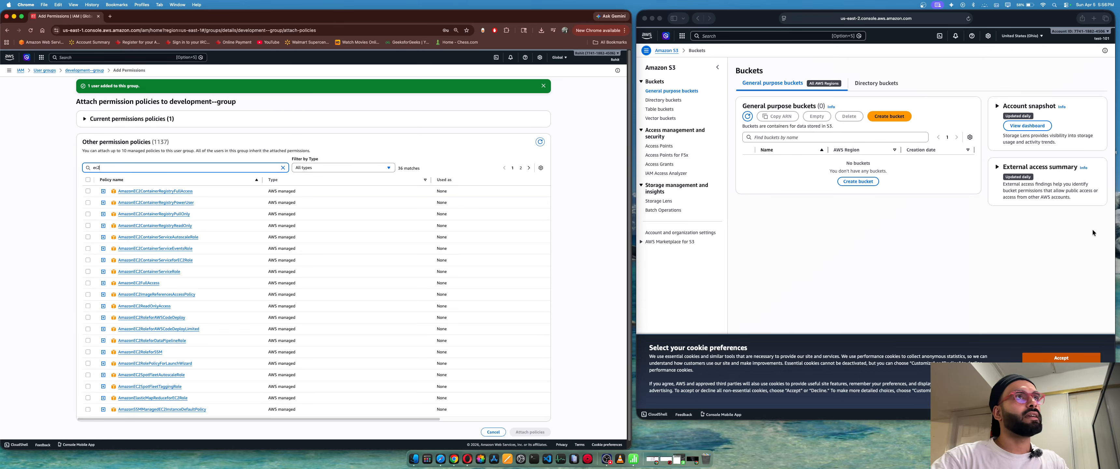
Step: Switch to Safari, find the EC2 service, and check test-101's access on the instance launch page and the Instances list
left_click(955, 260)
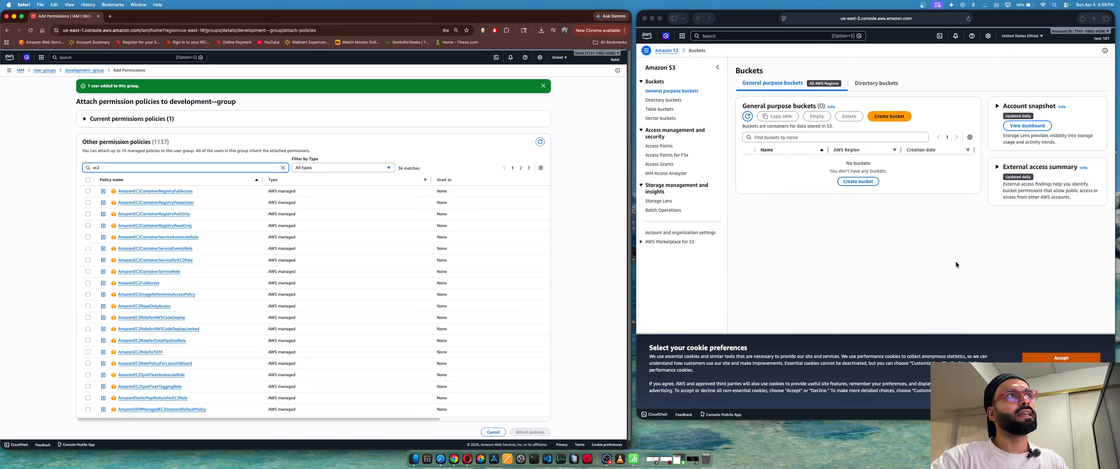
left_click(726, 38)
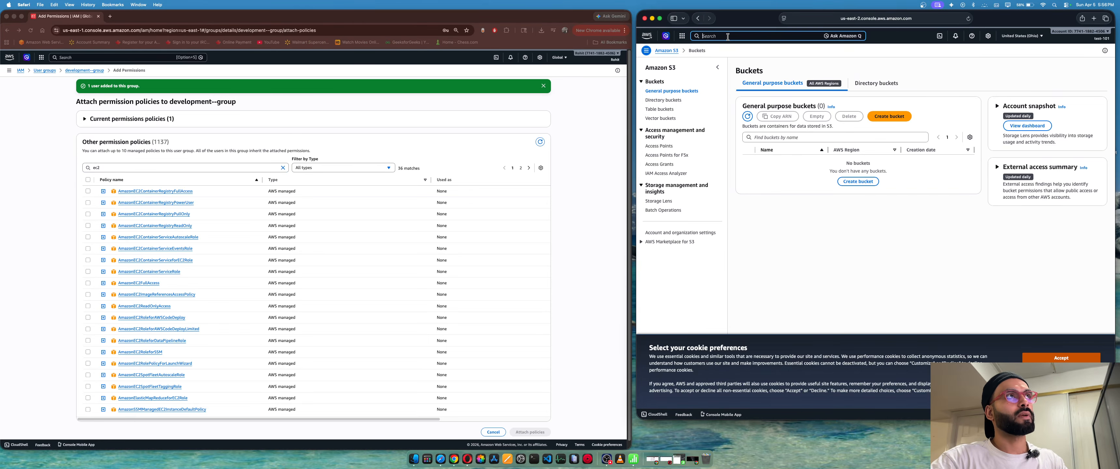
type("ec2")
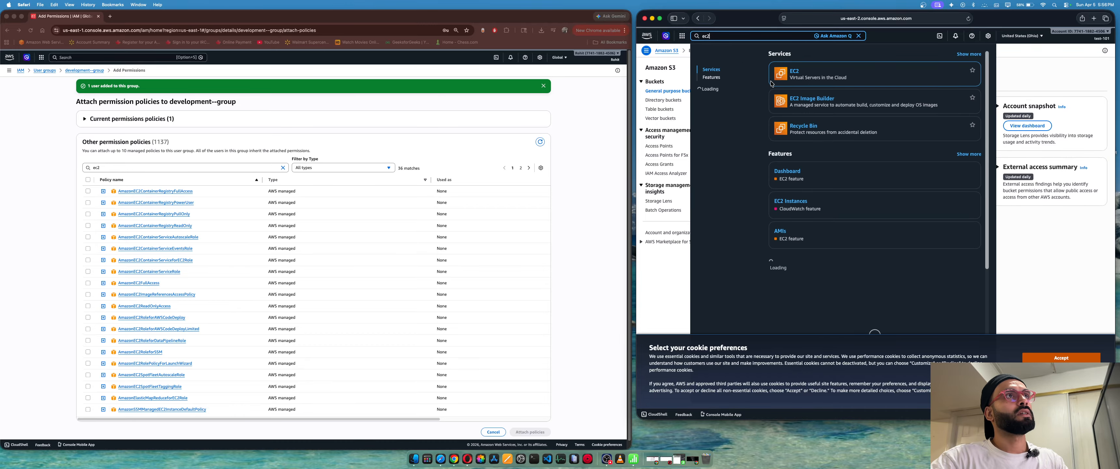
left_click(794, 71)
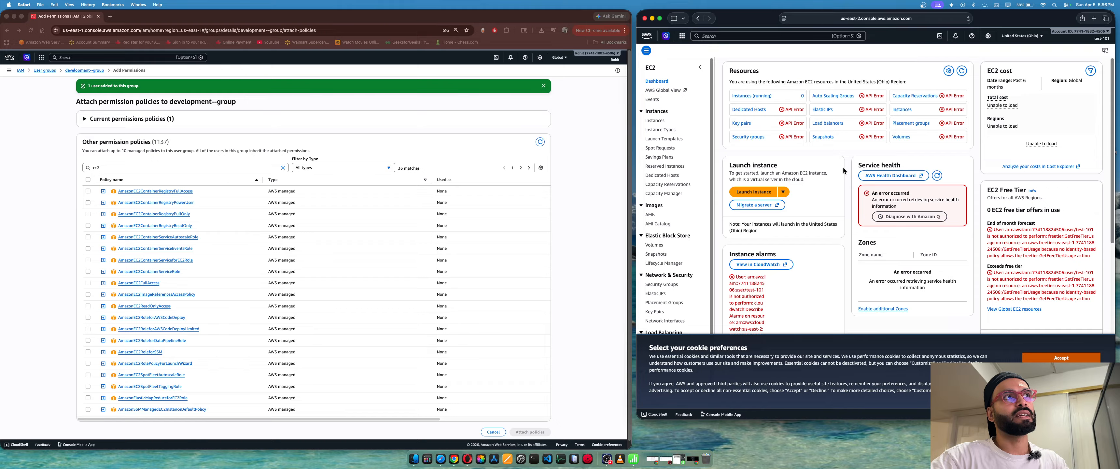
left_click(758, 192)
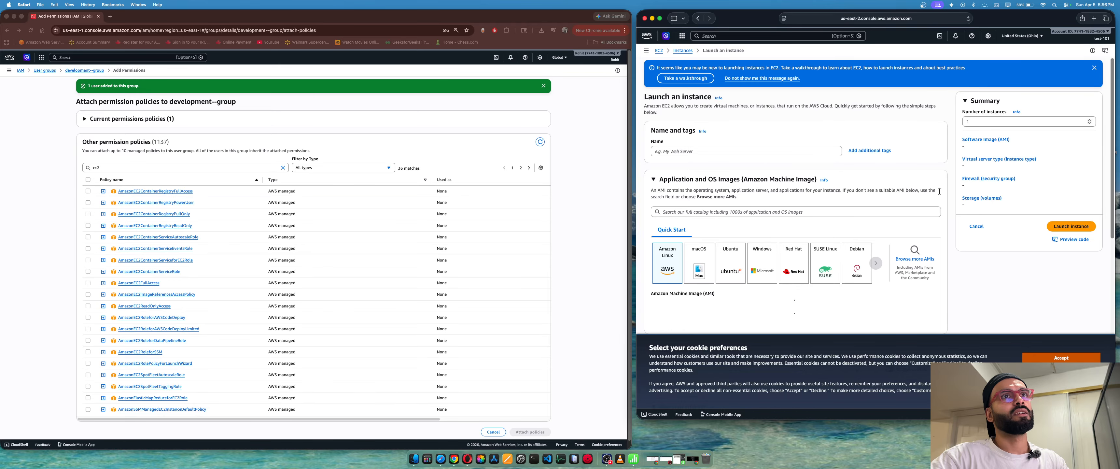
left_click(684, 50)
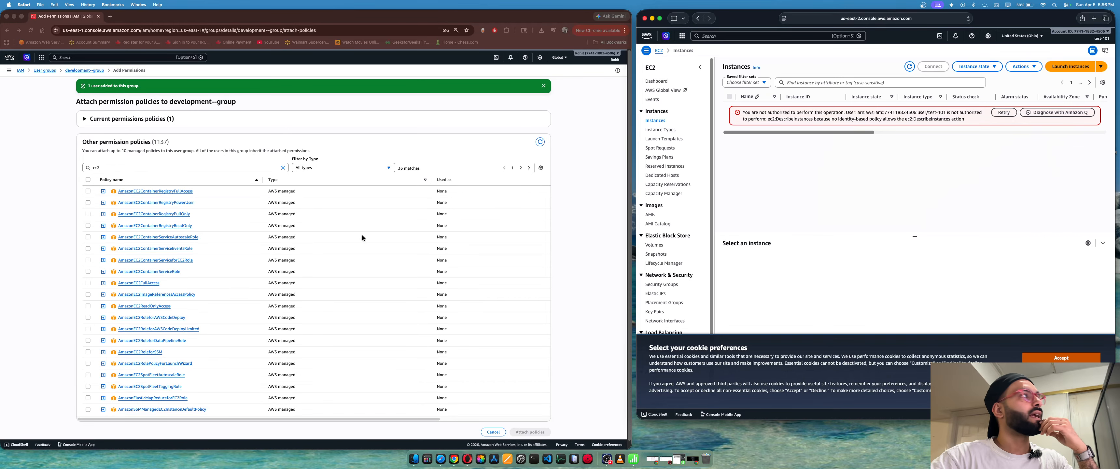
Step: Switch back to Chrome and attach the AmazonEC2FullAccess policy to development--group
left_click(88, 283)
left_click(88, 284)
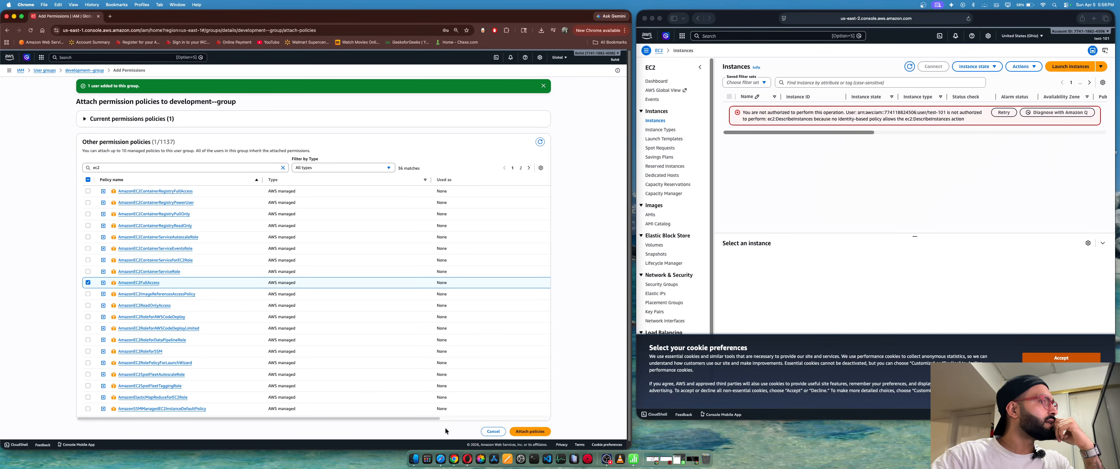
left_click(530, 431)
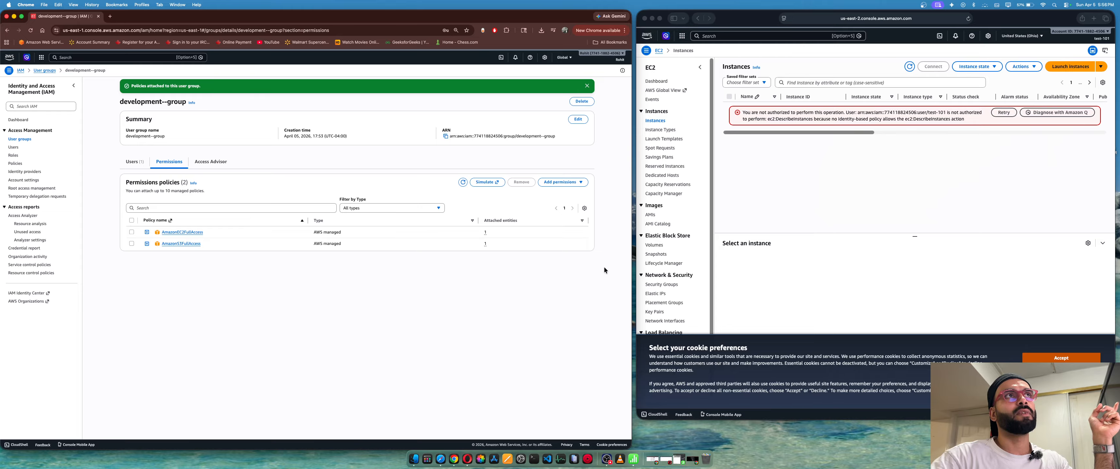
Step: Reload the EC2 Instances page in Safari to recheck the access test-101 inherits from the group
left_click(846, 197)
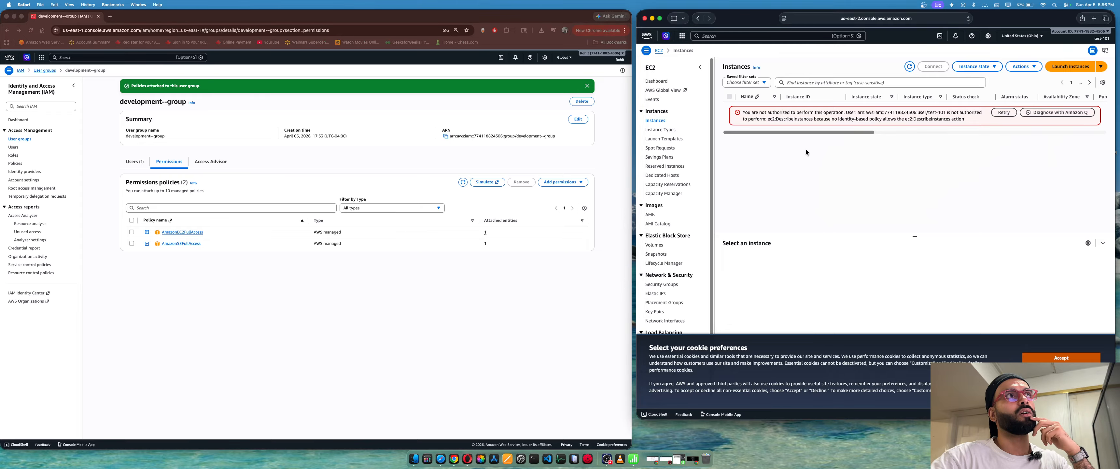
left_click(968, 19)
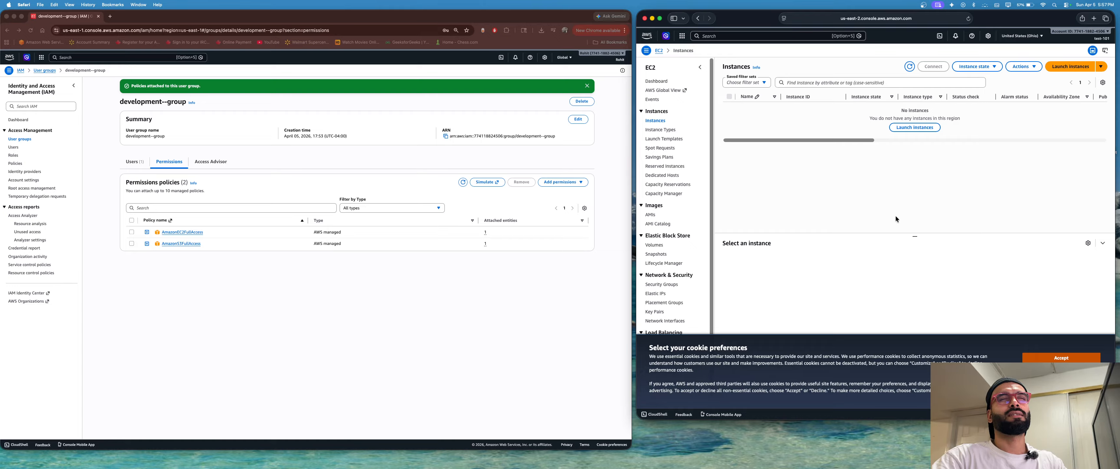
right_click(902, 228)
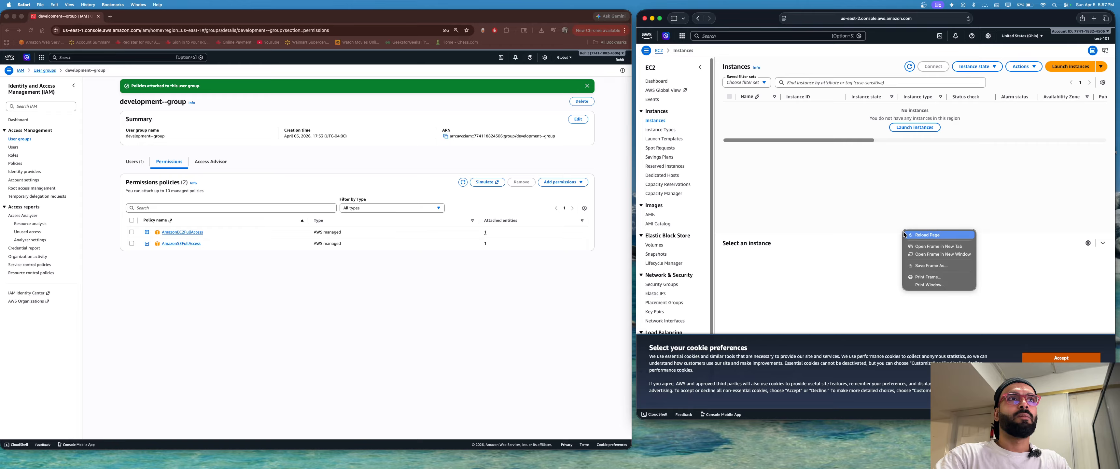
left_click(893, 198)
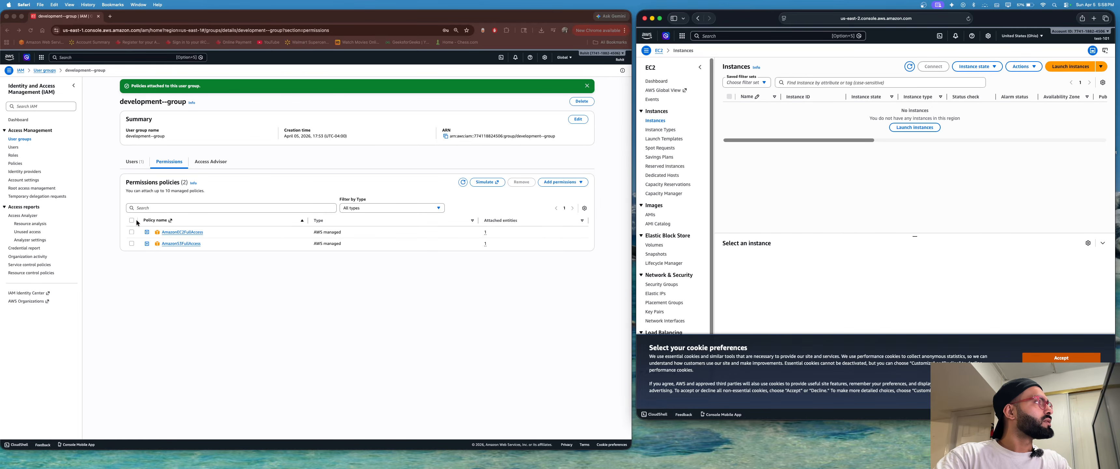
Step: Switch to Chrome and remove both AmazonEC2FullAccess and AmazonS3FullAccess from development--group
left_click(128, 235)
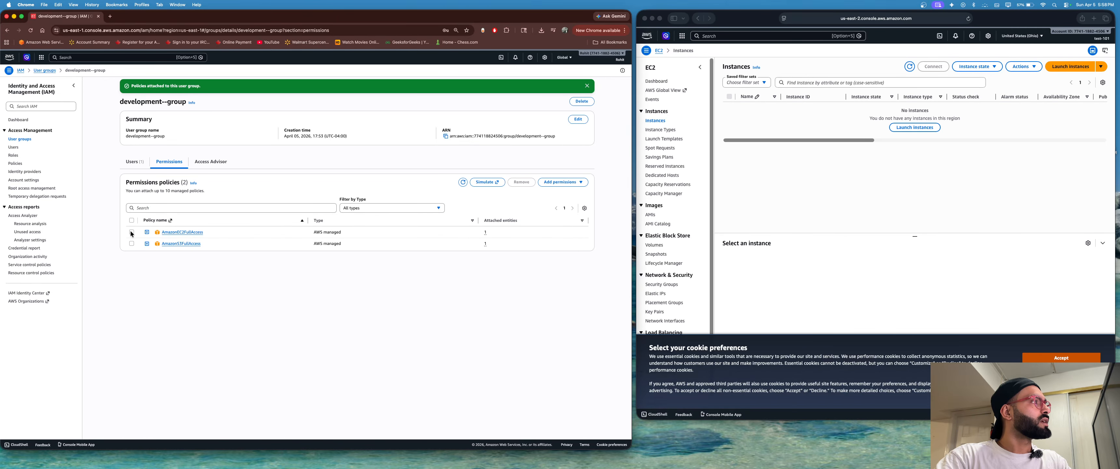
left_click(131, 232)
left_click(132, 243)
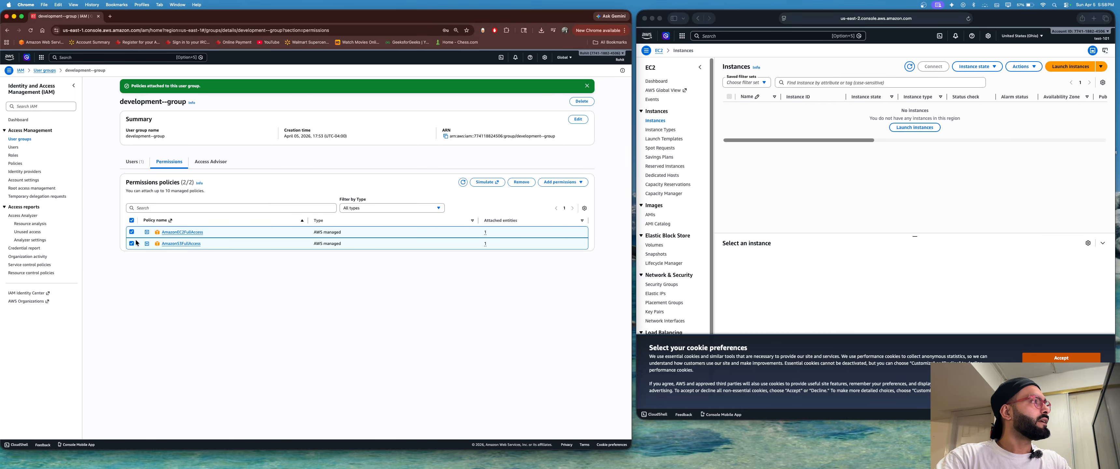
left_click(513, 181)
left_click(386, 262)
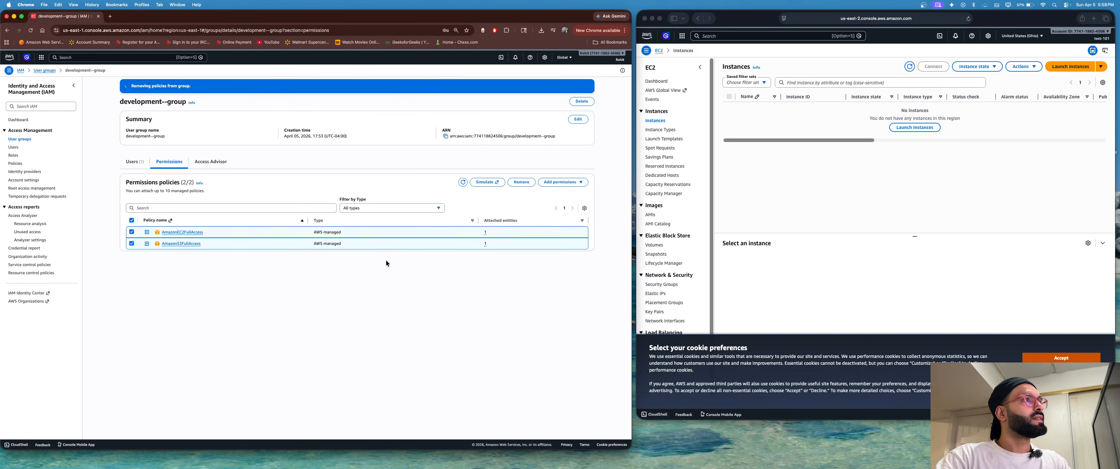
Step: Switch to Safari and reload the EC2 Instances page to test test-101's access without the group's policies
left_click(968, 18)
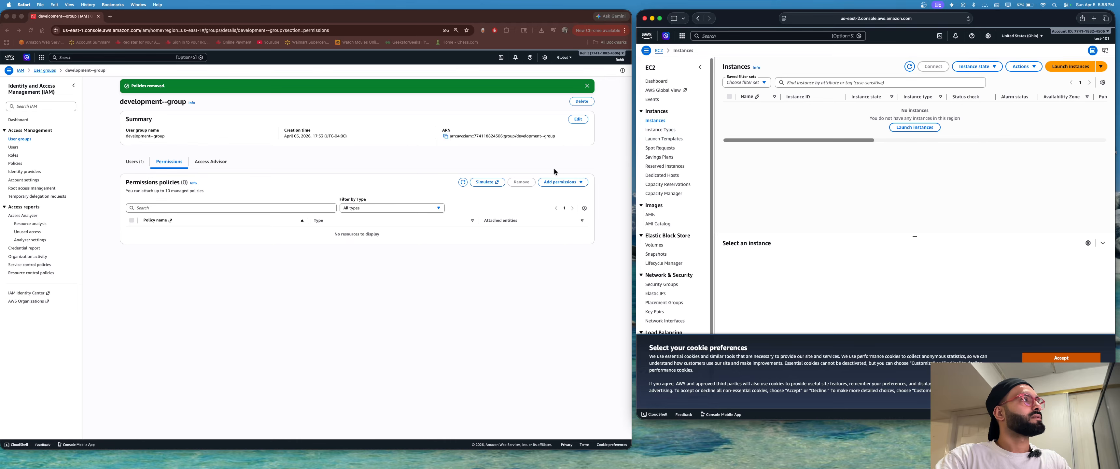
left_click(582, 101)
left_click(583, 102)
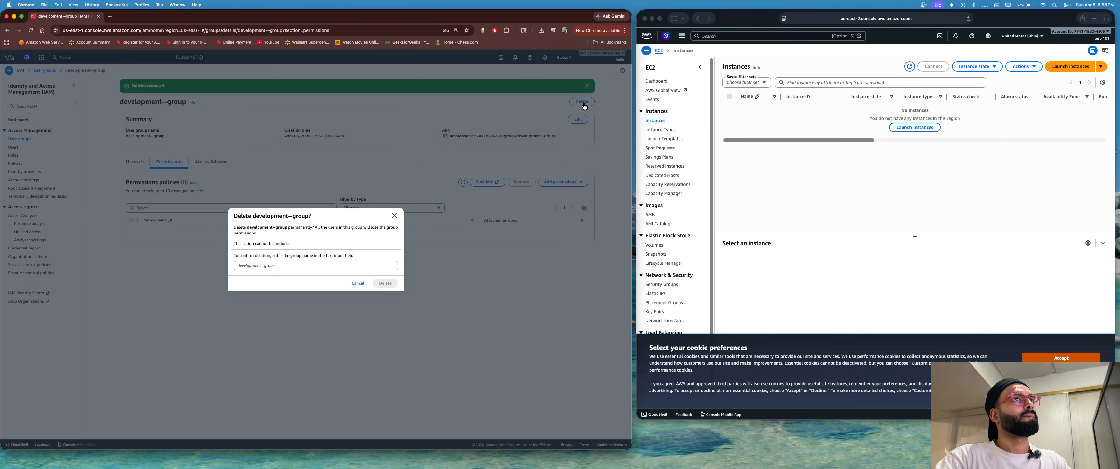
left_click(394, 215)
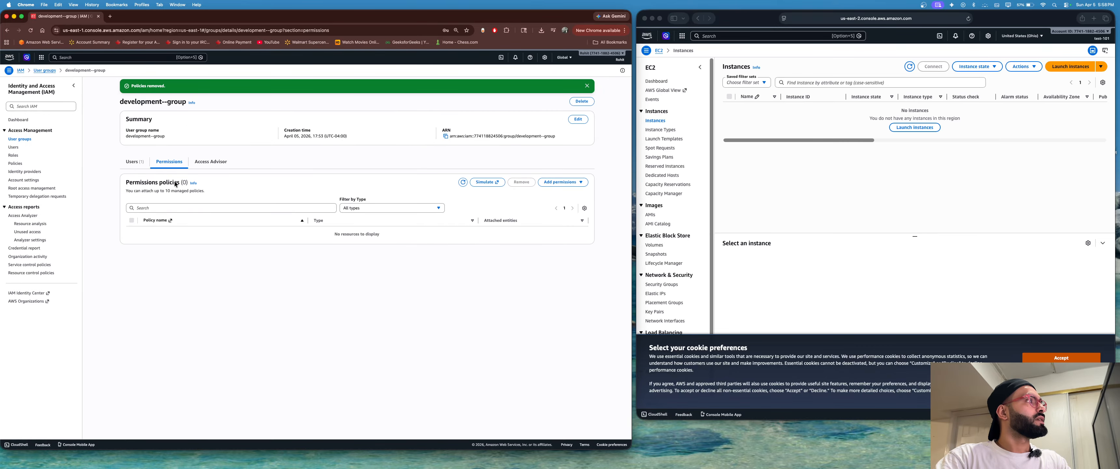
Step: Review development--group's users and permissions, and reload the EC2 Instances page in Safari to recheck test-101's access
left_click(135, 163)
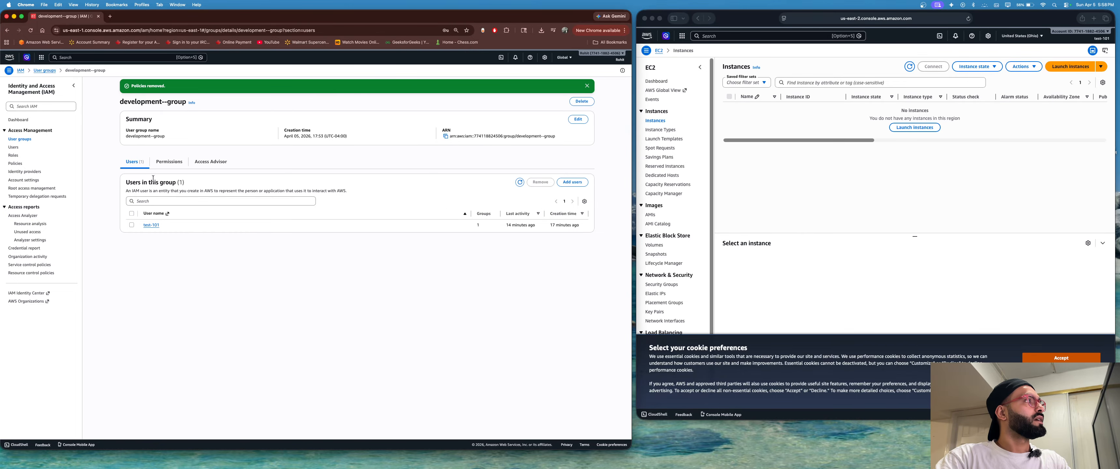
left_click(164, 165)
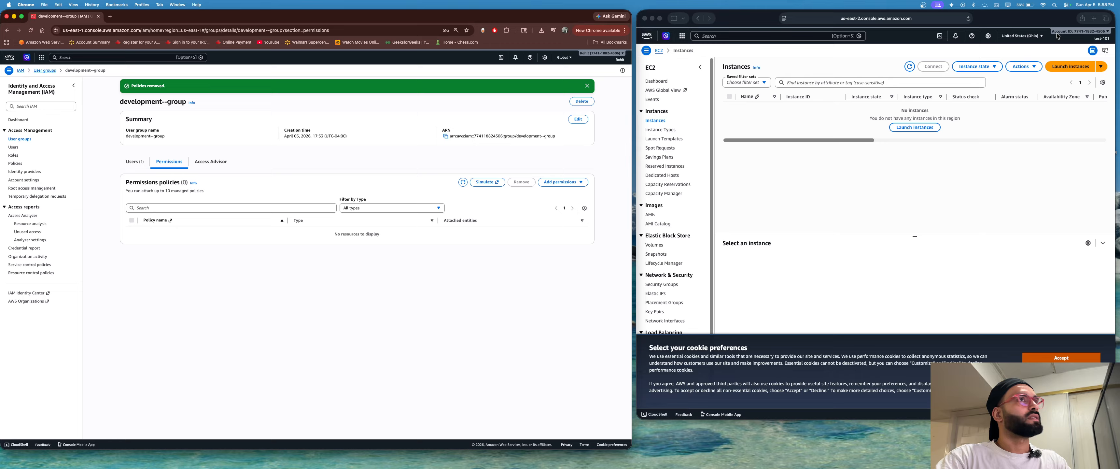
left_click(968, 18)
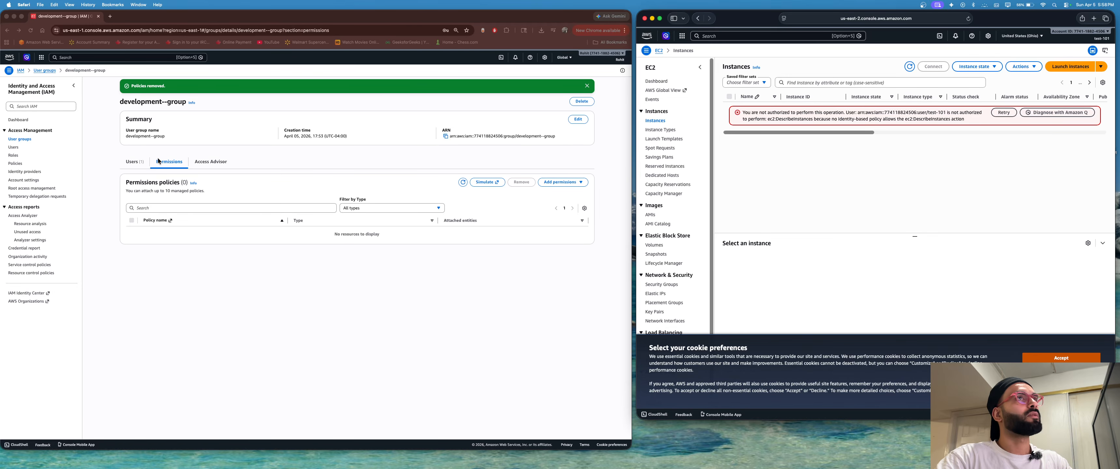
Step: Switch to Chrome, delete the IAM user test-101 with the confirmation text "confirm", and refresh the users list
left_click(13, 149)
left_click(13, 148)
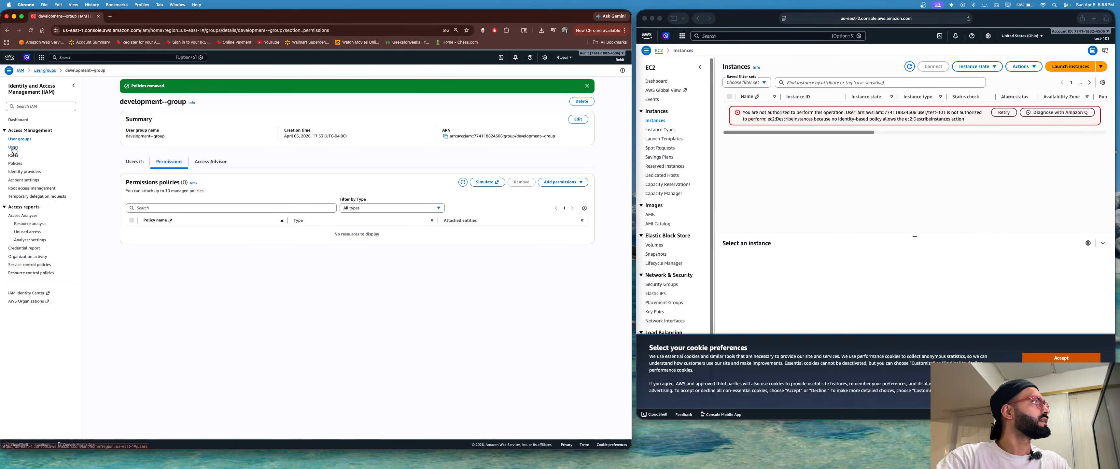
left_click(95, 135)
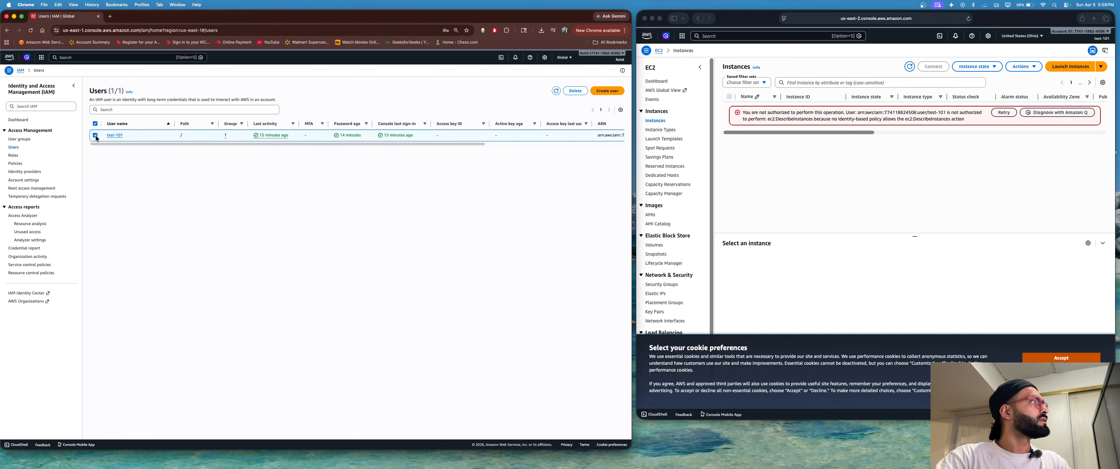
left_click(574, 91)
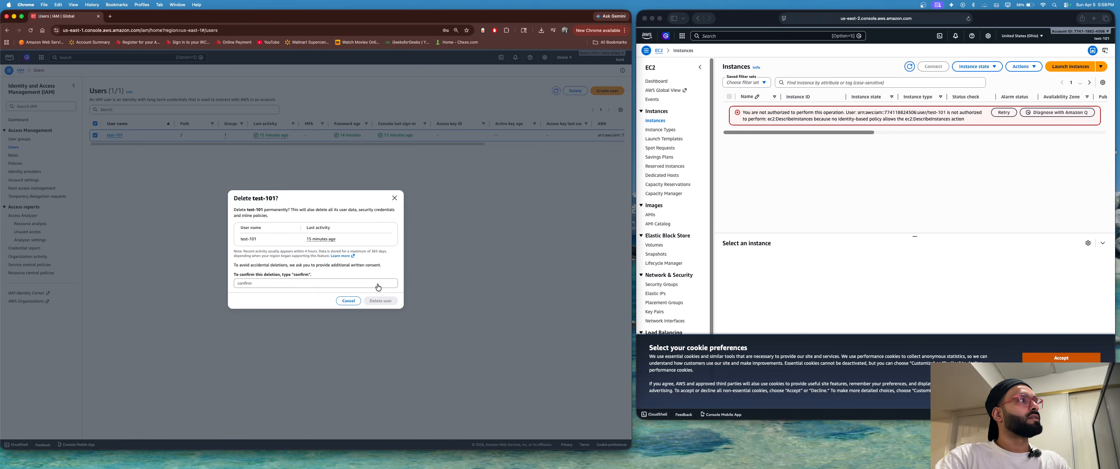
left_click(282, 284)
type("c")
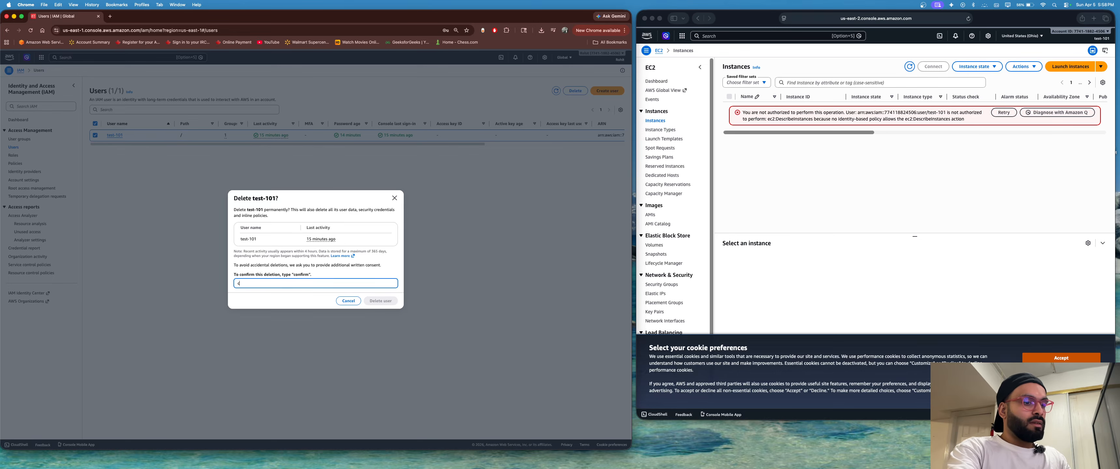
type("onfirm")
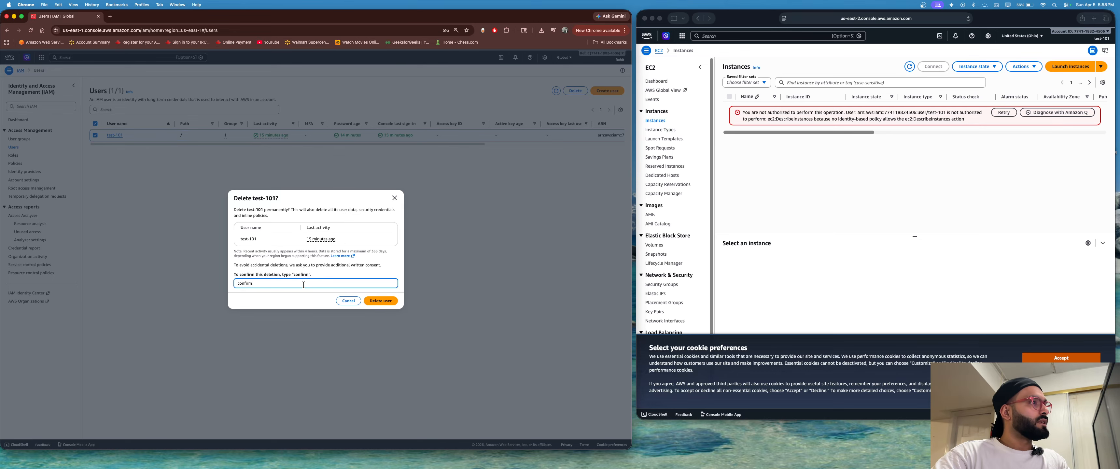
left_click(380, 300)
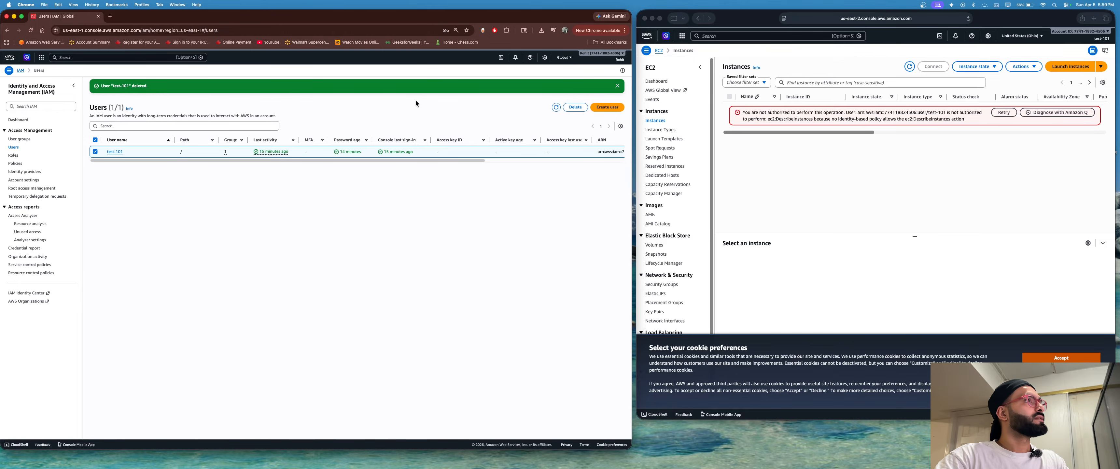
left_click(555, 107)
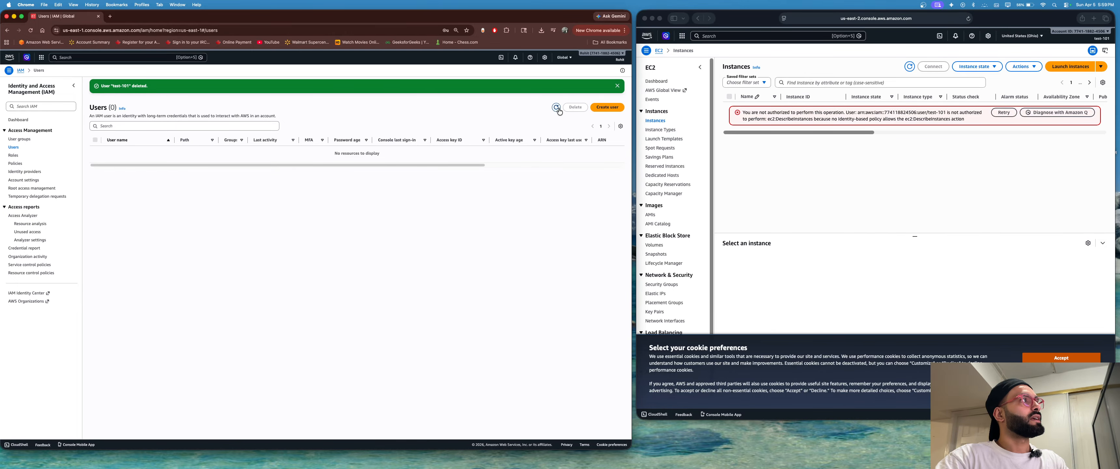
Step: Delete the development--group user group, entering its name as the confirmation, and return to the IAM users list
left_click(20, 138)
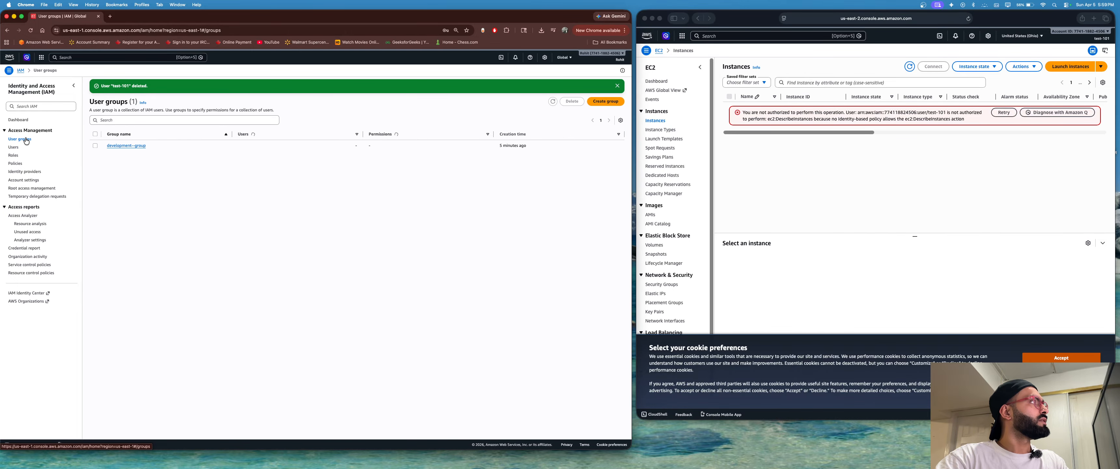
left_click(94, 146)
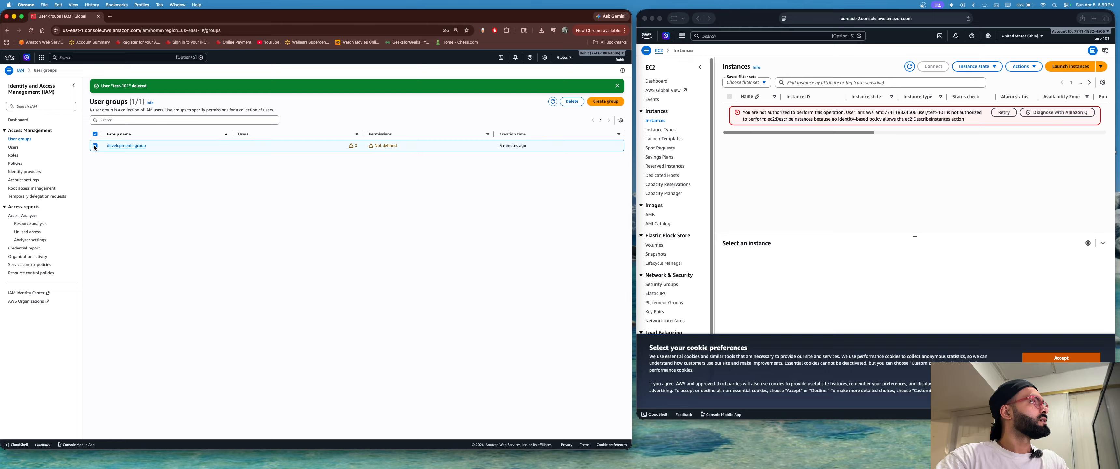
left_click(568, 102)
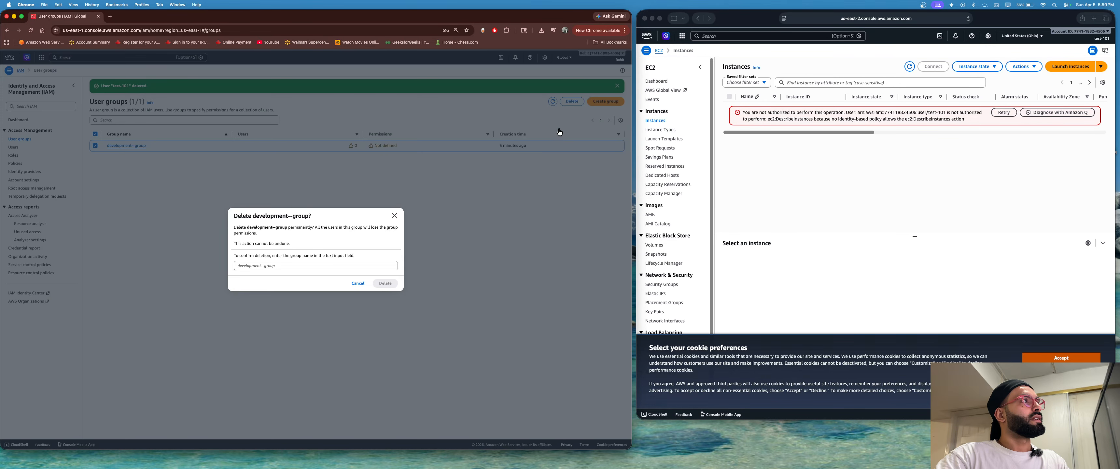
left_click(272, 265)
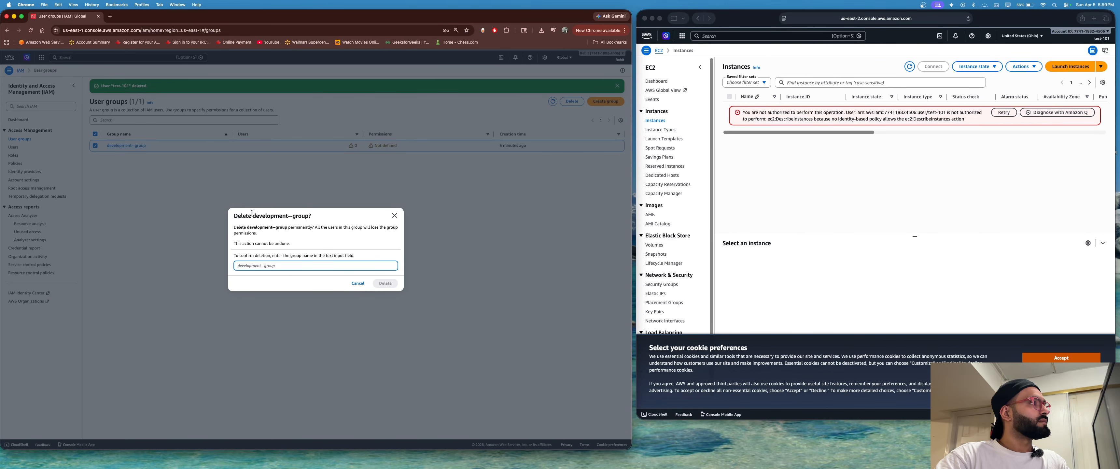
double_click(268, 216)
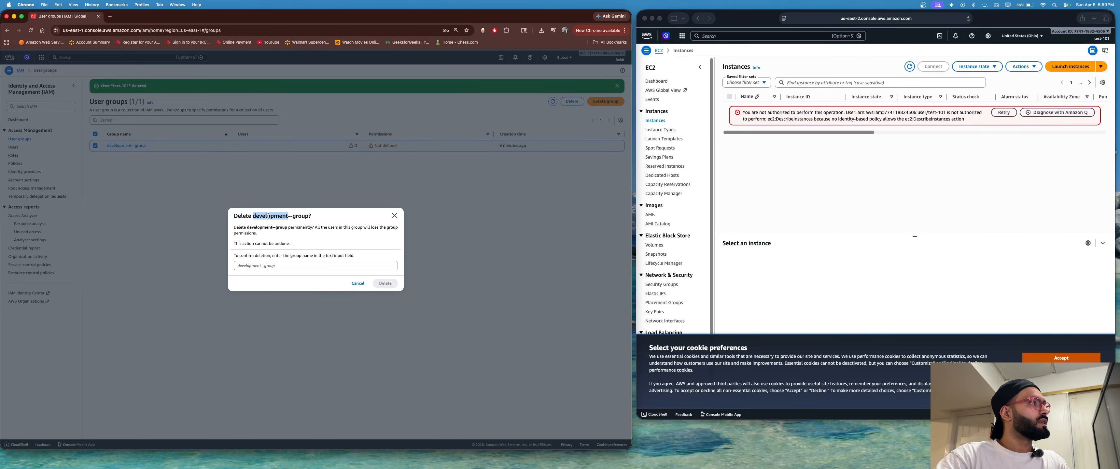
left_click(310, 216)
left_click_drag(310, 216, 263, 217)
triple_click(269, 216)
left_click(273, 215)
double_click(273, 216)
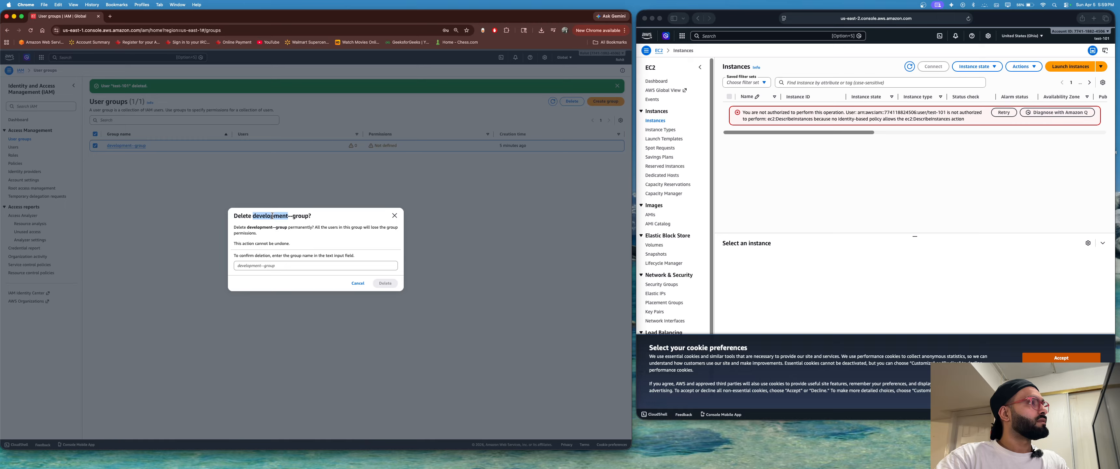
double_click(272, 216)
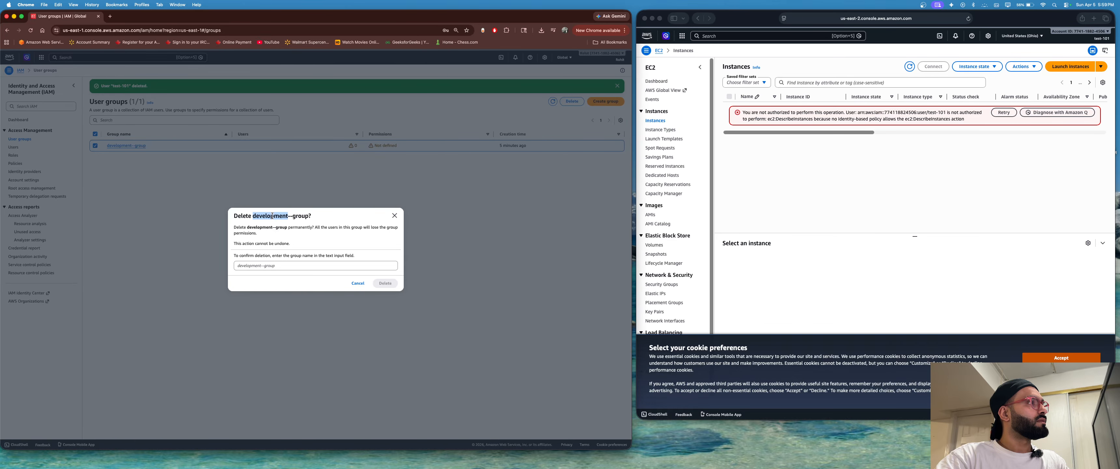
left_click(253, 216)
left_click_drag(253, 216, 310, 217)
key("super+c")
left_click(285, 267)
key("super+v")
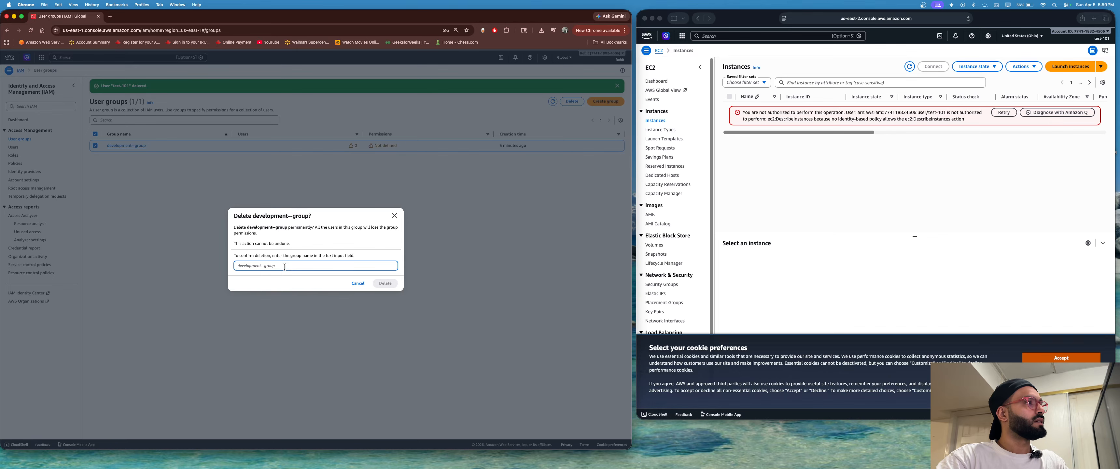
left_click(378, 282)
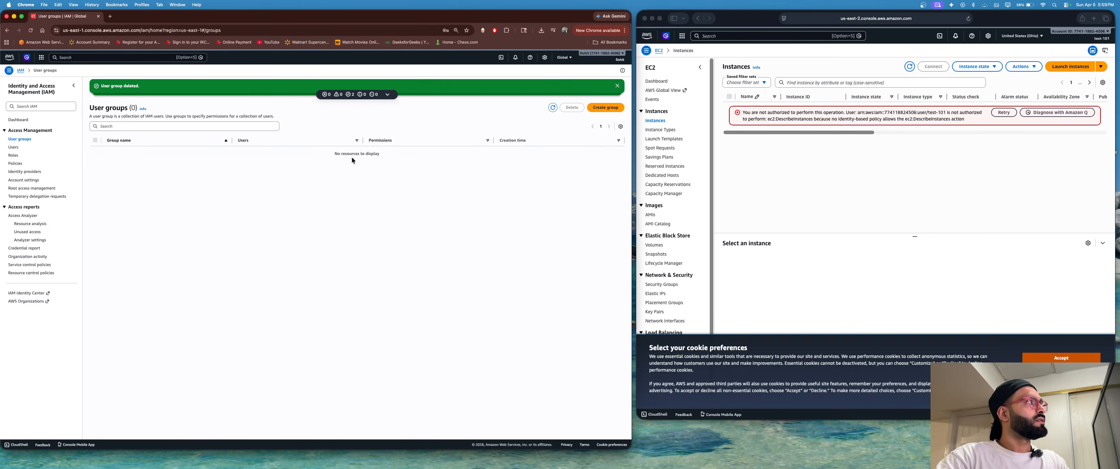
left_click(616, 86)
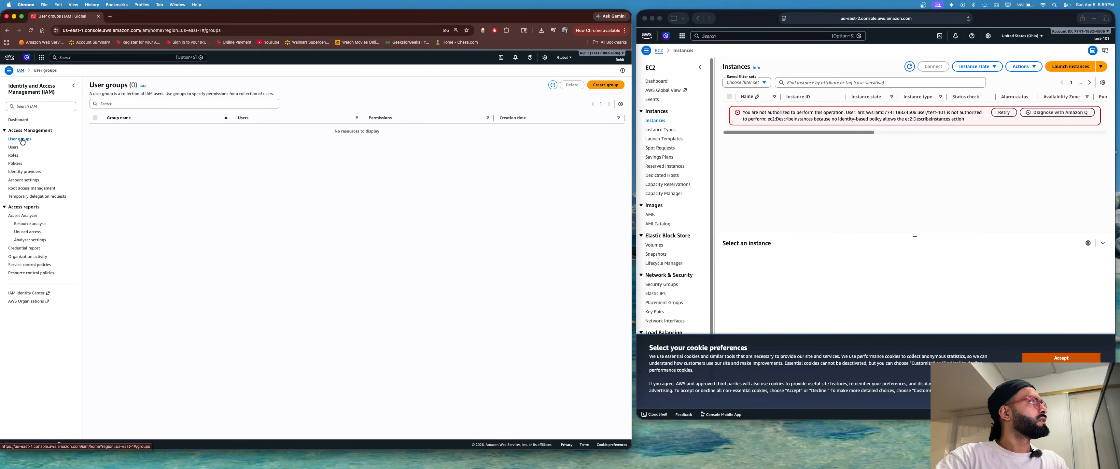
left_click(15, 147)
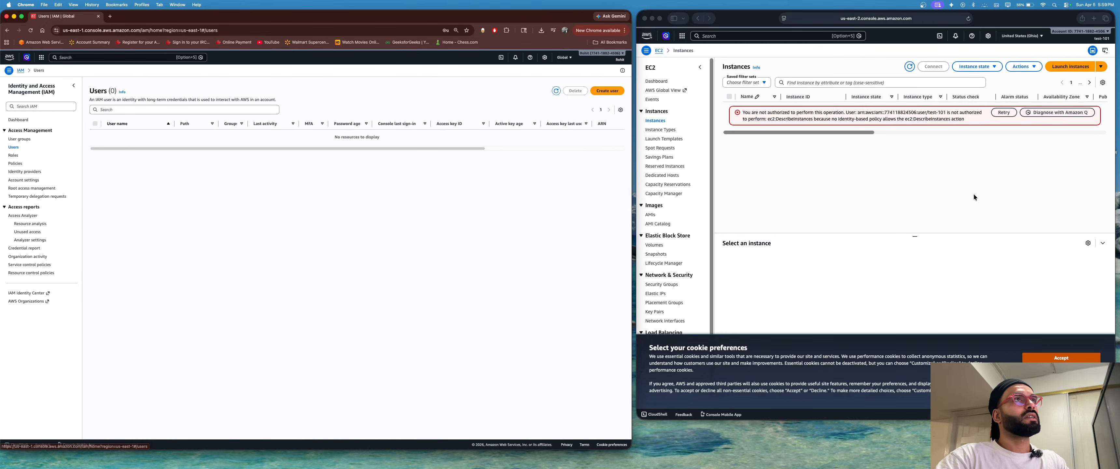
Step: Switch to Safari, reload the EC2 Instances page, and inspect the account details of test-101's session
left_click(991, 179)
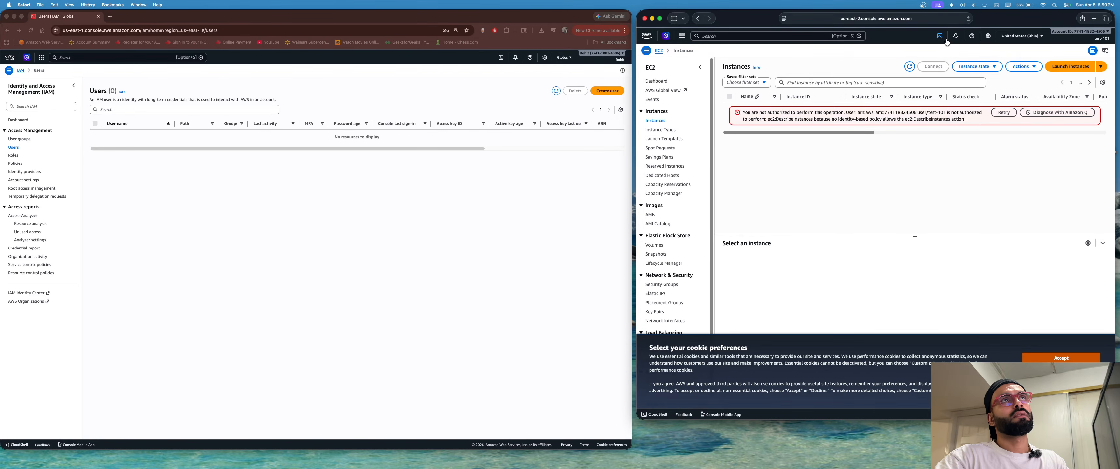
left_click(967, 18)
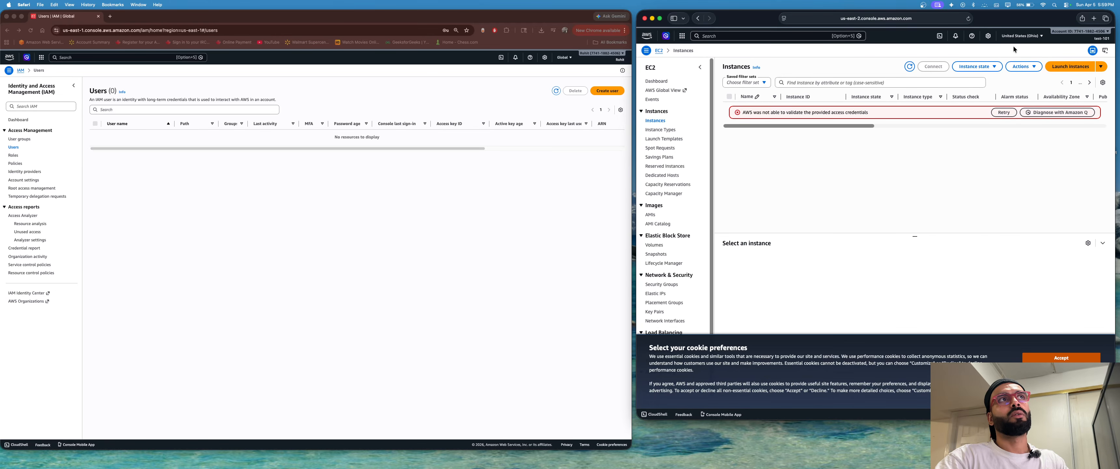
left_click(1067, 32)
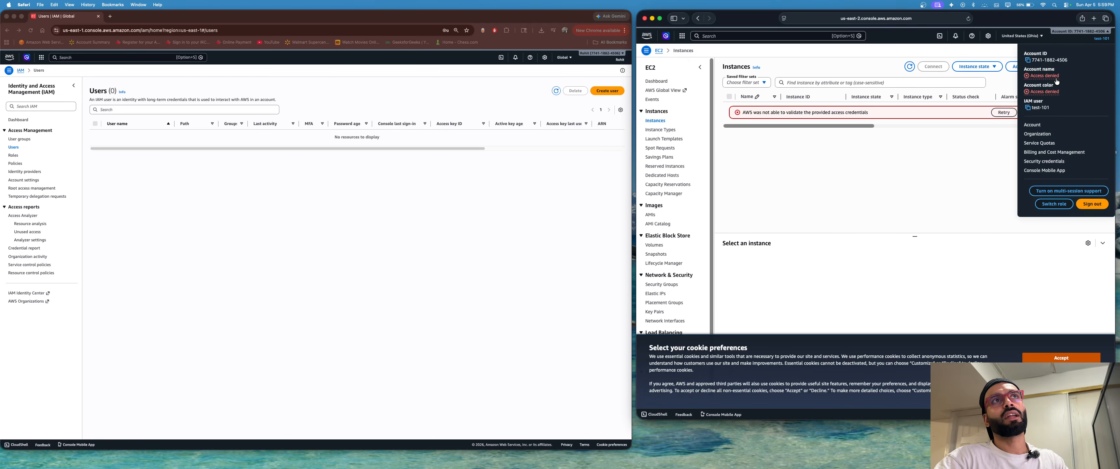
left_click(976, 135)
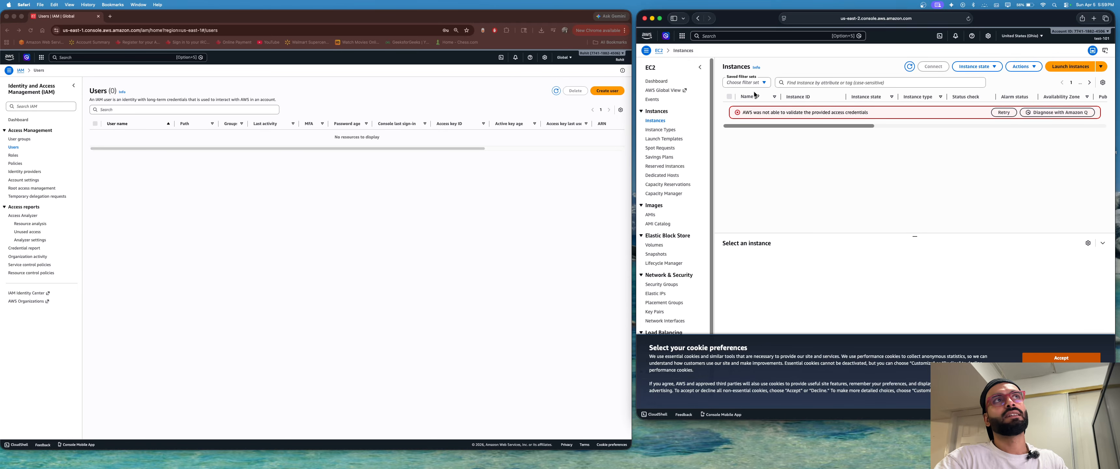